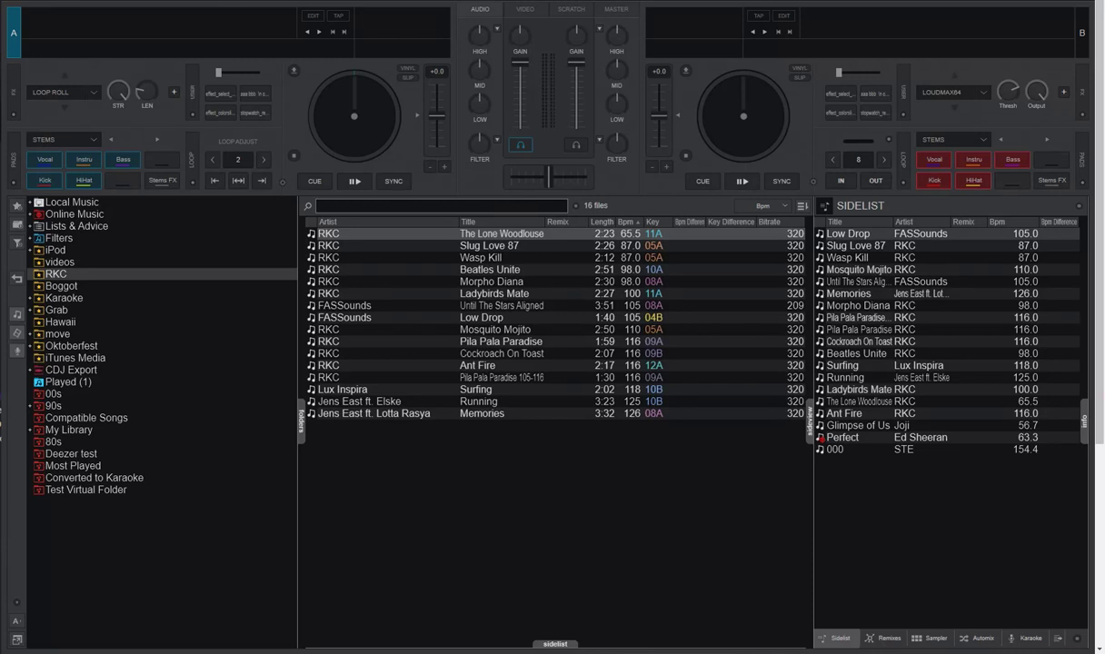
Show The Lone Woodlouse's full info fields, including In Playlist reading test.
{"action": "left_click", "coordinate": [1084, 424]}
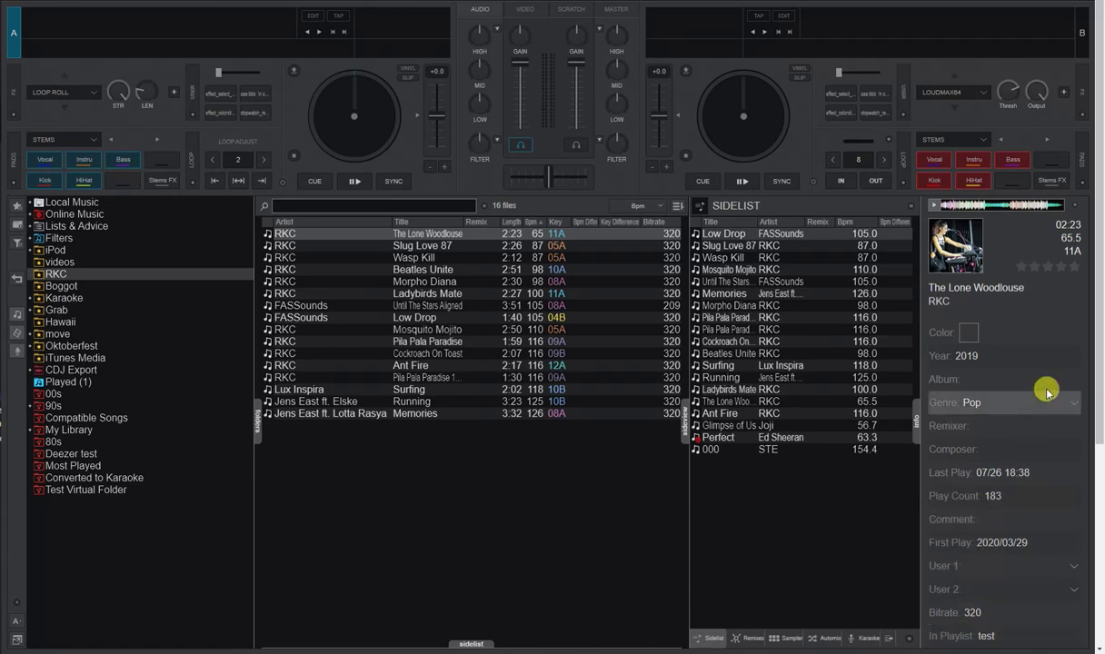
{"action": "left_click", "coordinate": [1075, 263]}
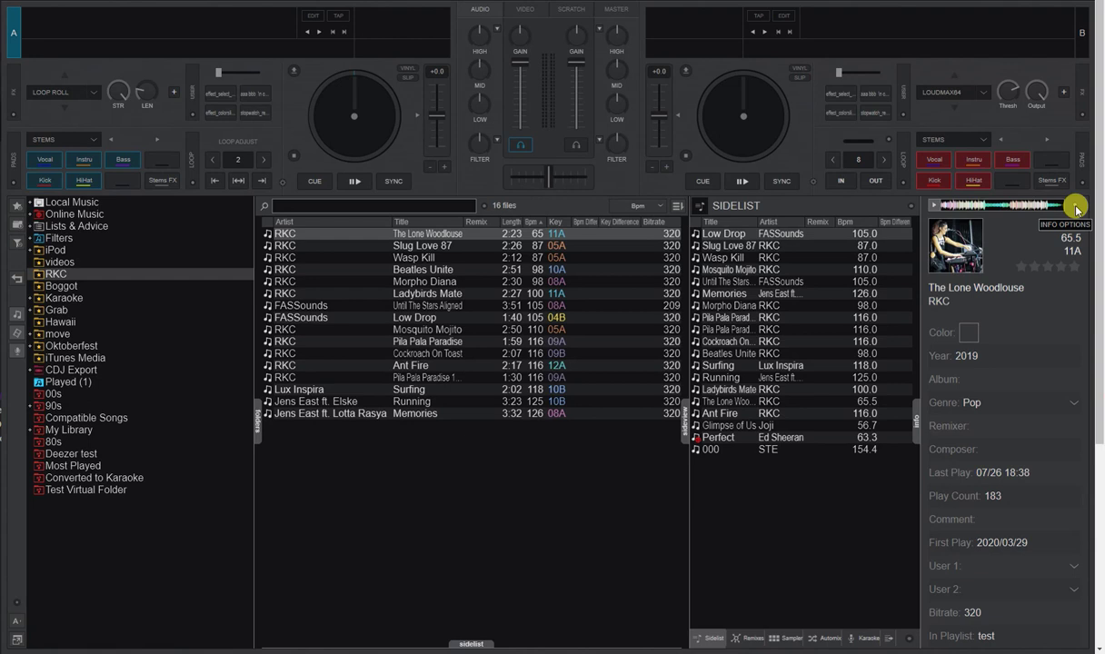
{"action": "left_click", "coordinate": [1076, 210]}
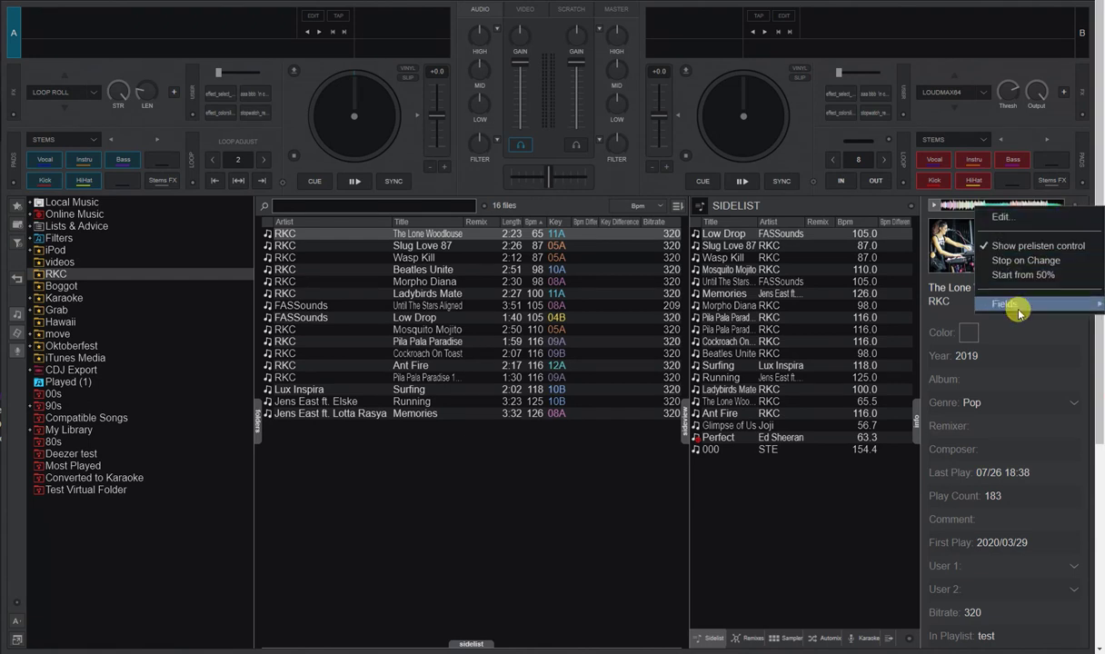
{"action": "mouse_move", "coordinate": [1008, 304]}
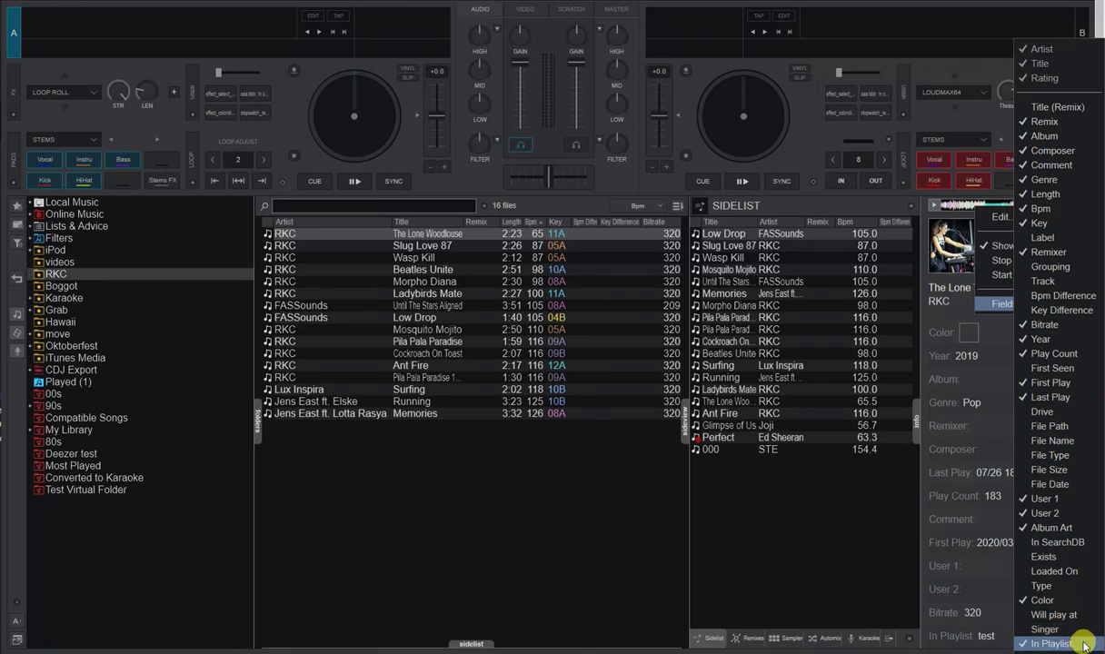
{"action": "left_click", "coordinate": [922, 625]}
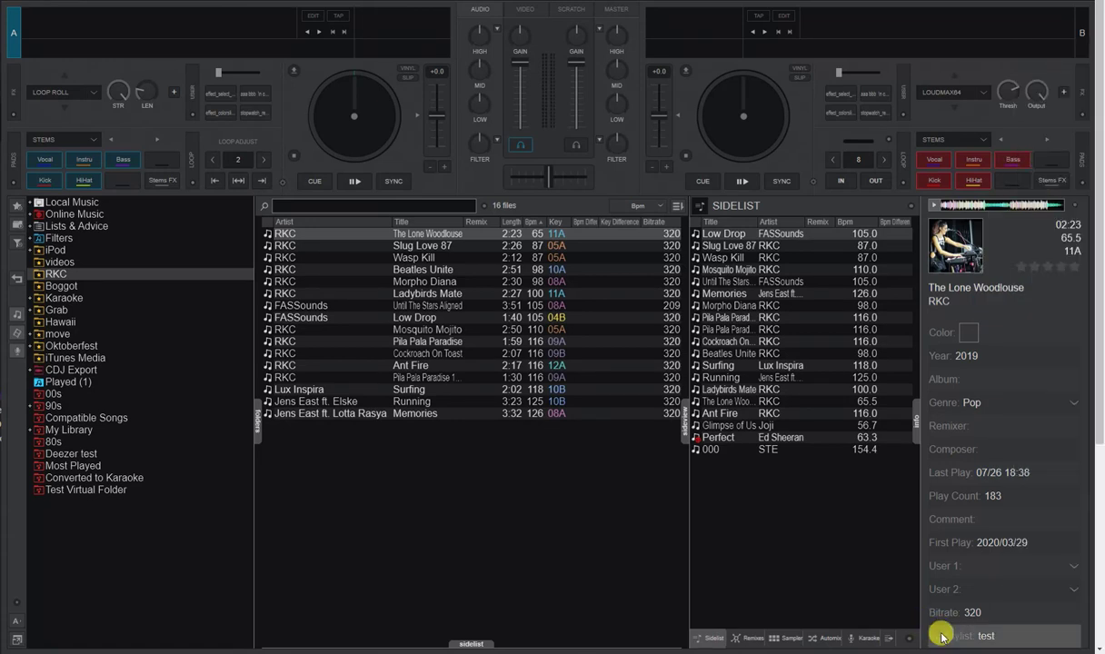
Select Slug Love 87 and bring up options for its In Playlist field (sidelist2).
{"action": "left_click", "coordinate": [942, 636]}
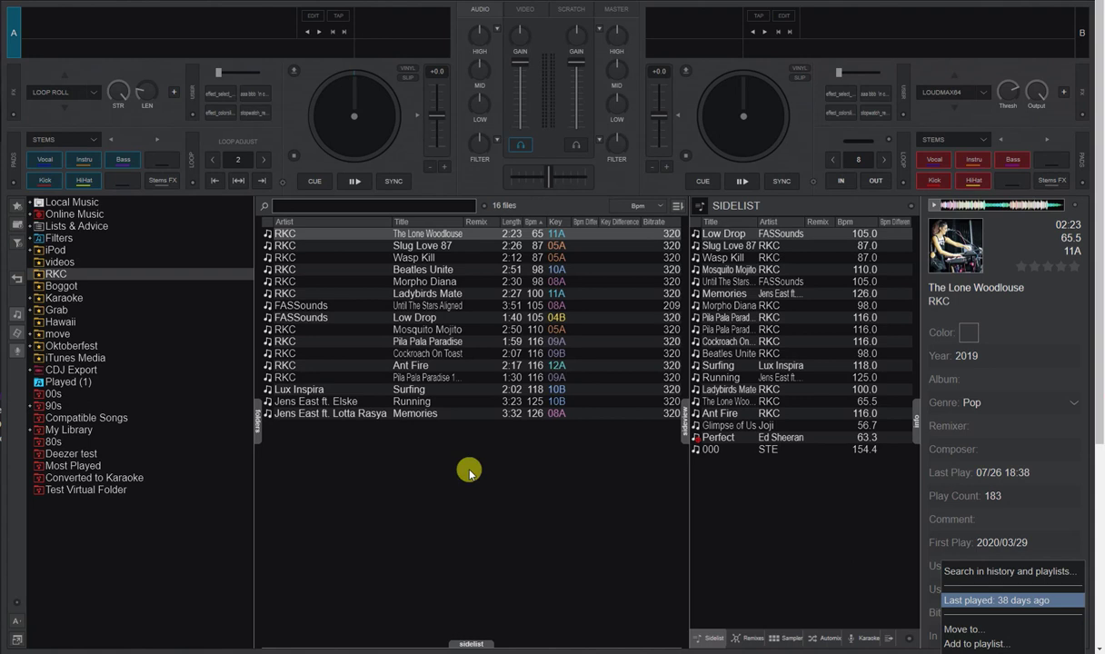
{"action": "left_click", "coordinate": [326, 247]}
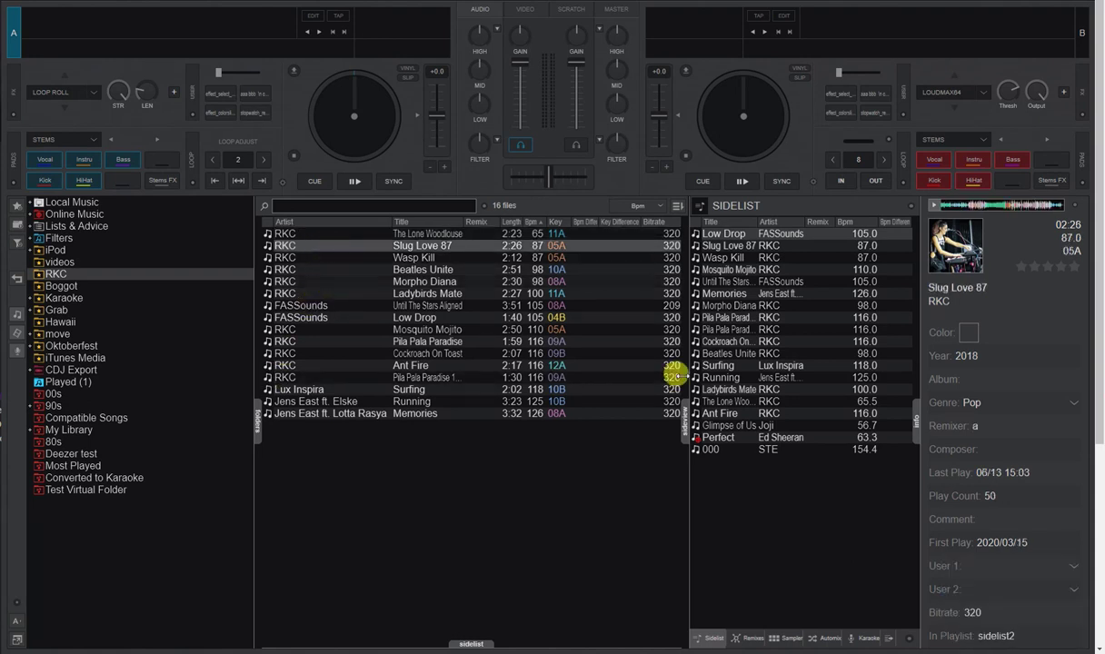
{"action": "left_click", "coordinate": [946, 633]}
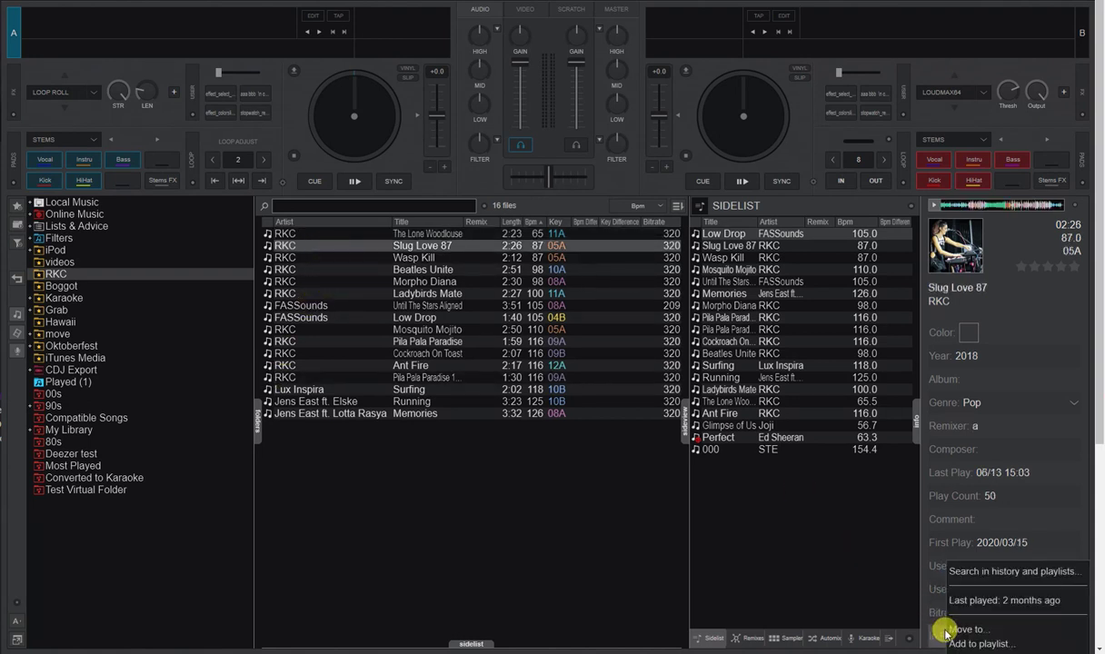
{"action": "left_click", "coordinate": [988, 572]}
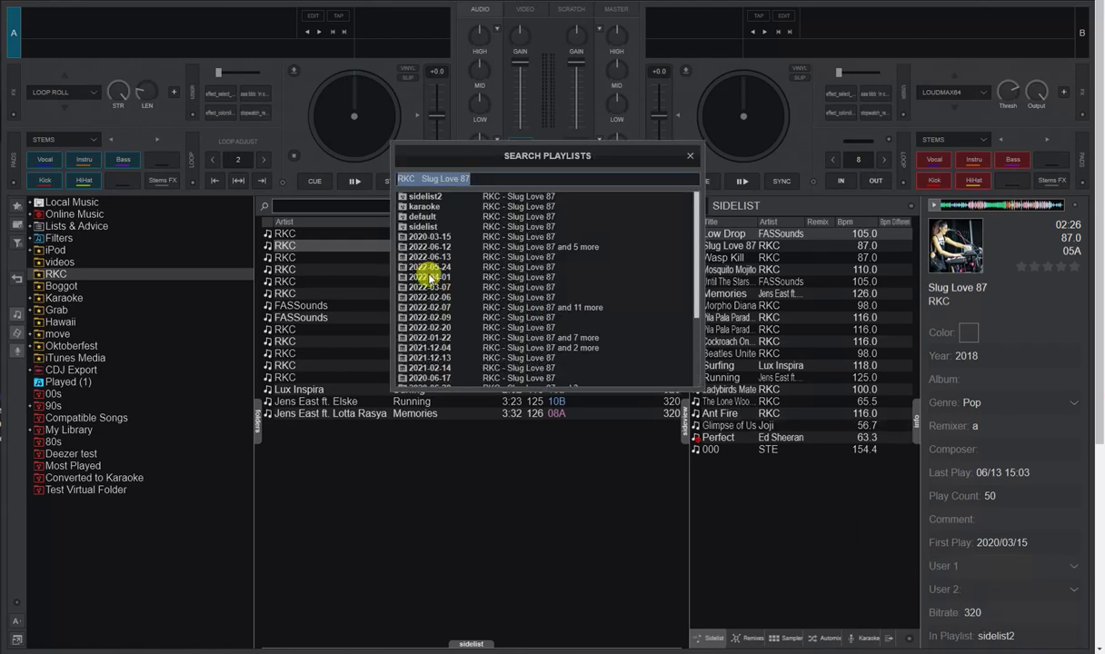
{"action": "scroll", "coordinate": [434, 247], "scroll_direction": "down", "scroll_amount": 3}
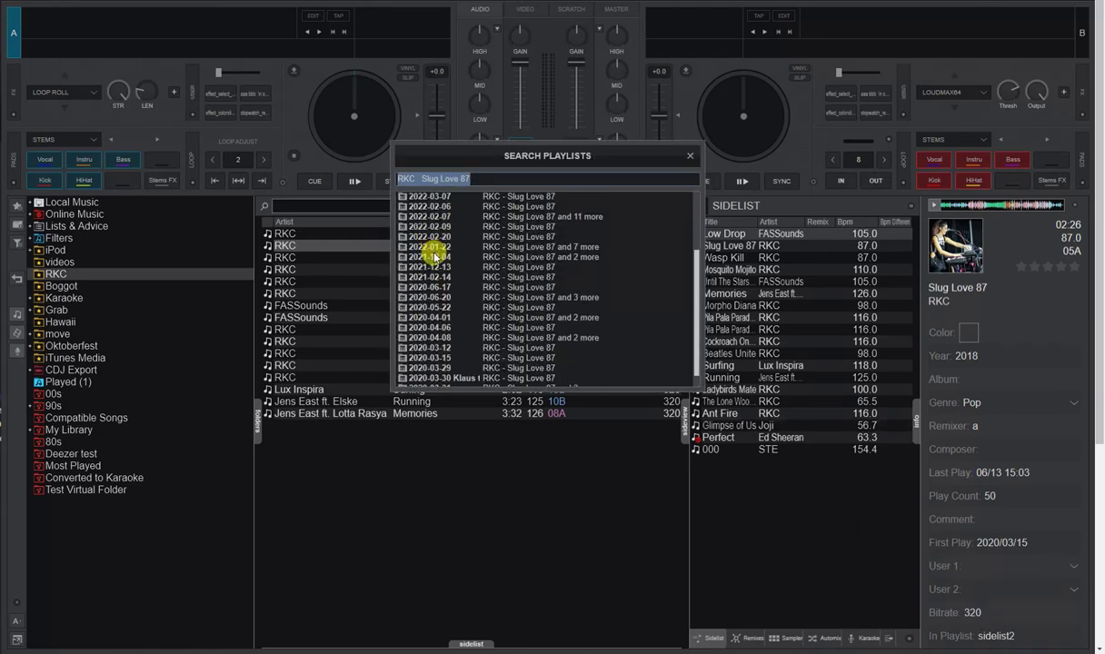
{"action": "scroll", "coordinate": [479, 298], "scroll_direction": "down", "scroll_amount": 1}
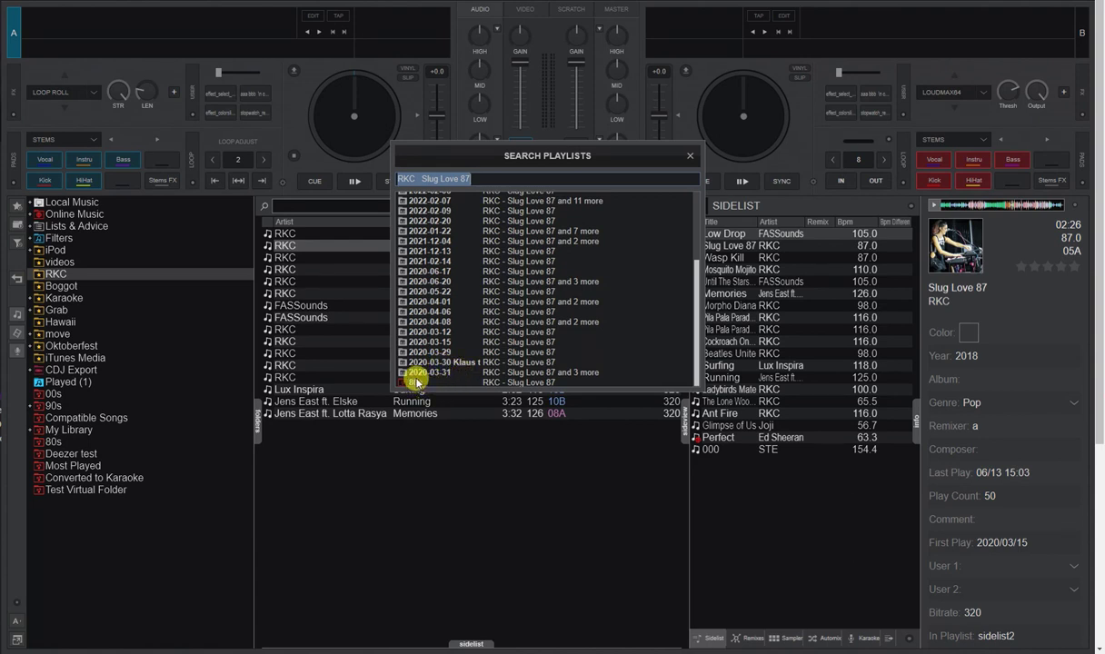
{"action": "scroll", "coordinate": [506, 290], "scroll_direction": "up", "scroll_amount": 2}
{"action": "scroll", "coordinate": [511, 311], "scroll_direction": "up", "scroll_amount": 2}
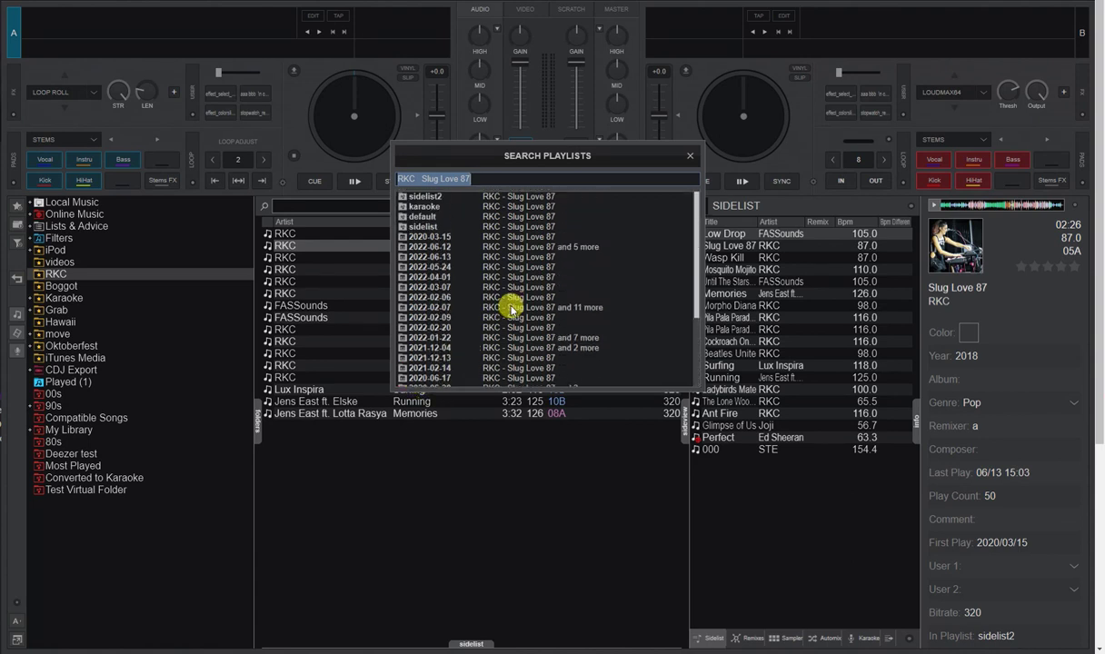
{"action": "left_click", "coordinate": [684, 163]}
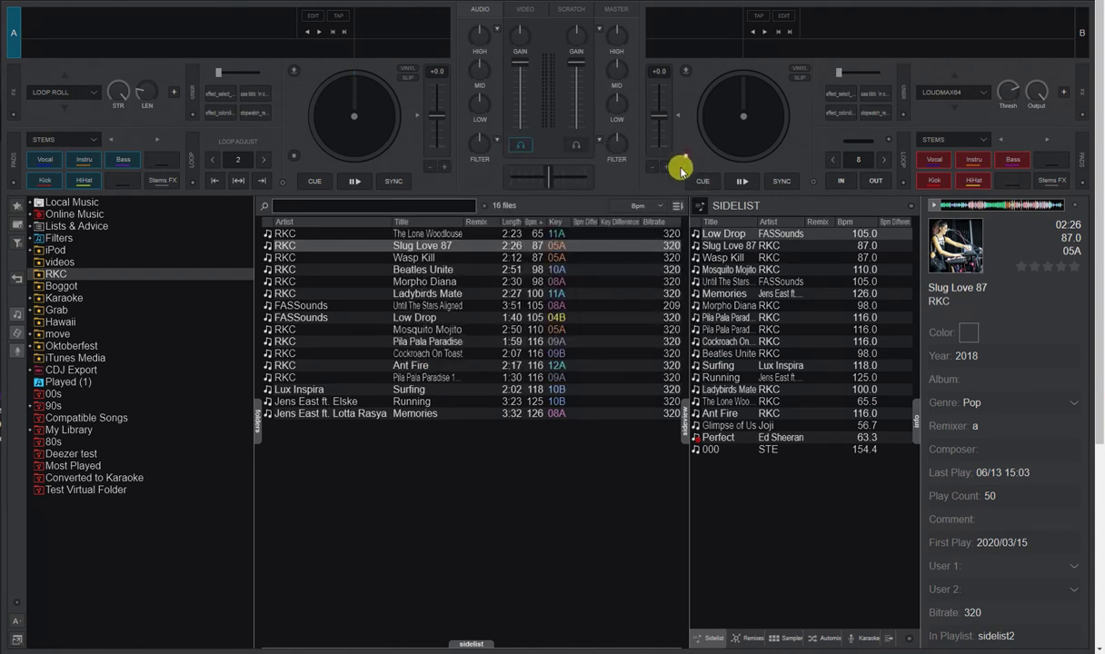
Begin adding Slug Love 87 to a playlist, expanding Lists & Advice > Playlists.
{"action": "left_click", "coordinate": [935, 633]}
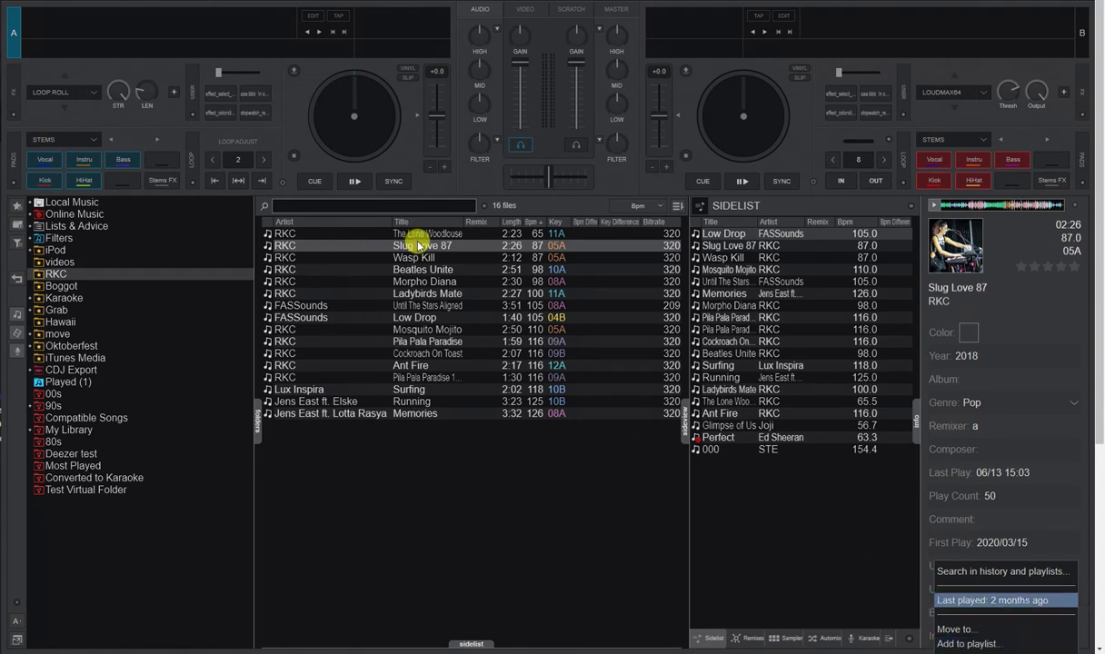
{"action": "left_click", "coordinate": [978, 642]}
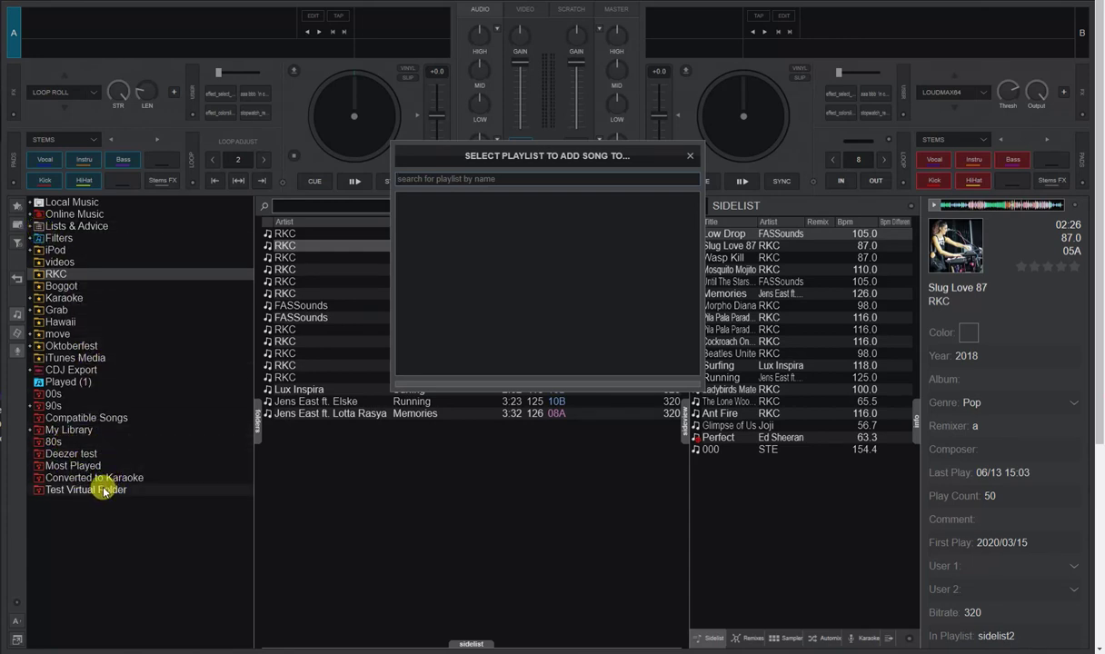
{"action": "left_click", "coordinate": [30, 225]}
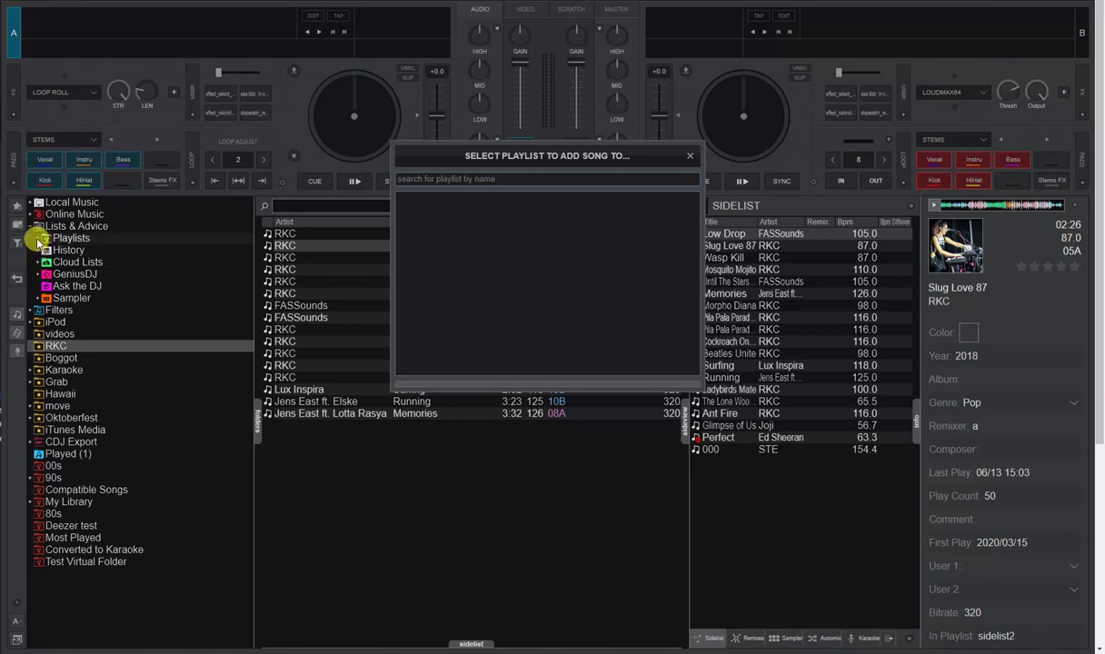
{"action": "left_click", "coordinate": [36, 238]}
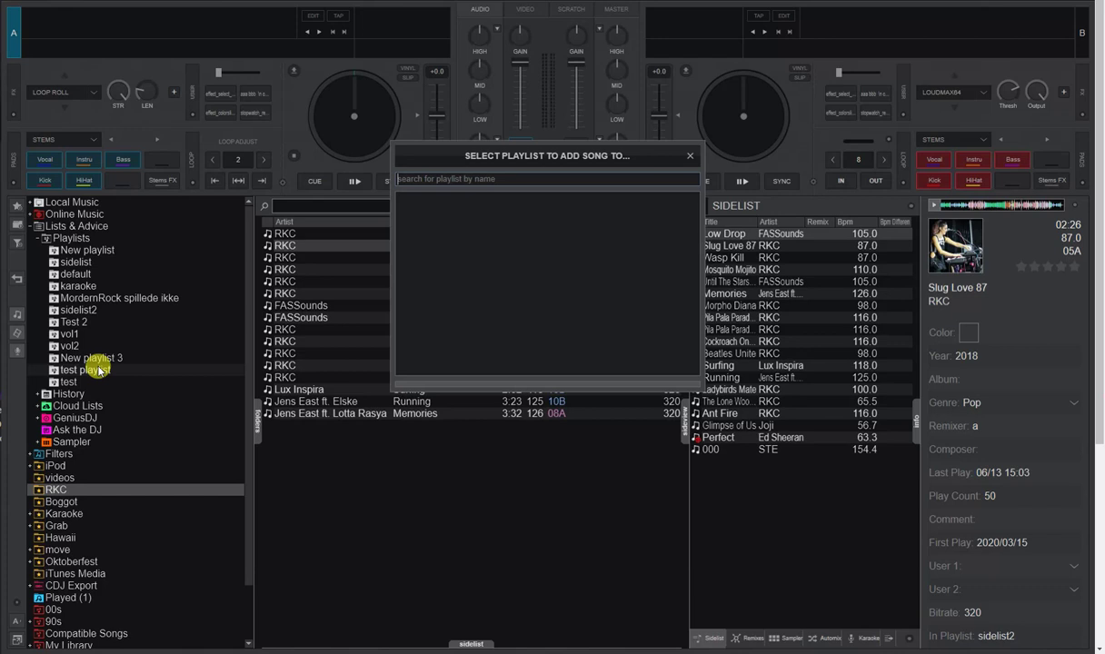
{"action": "left_click_drag", "start_coordinate": [249, 459], "coordinate": [256, 563]}
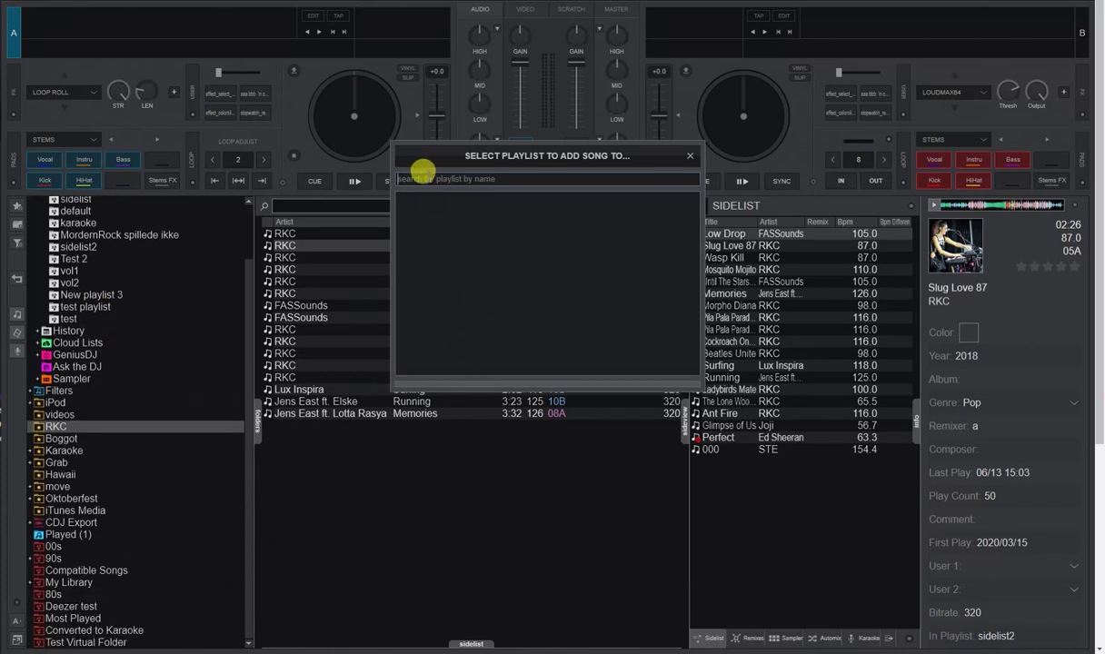
Search 'test', add the track to test playlist, and open it to confirm.
{"action": "left_click", "coordinate": [423, 178]}
{"action": "type", "text": "test"}
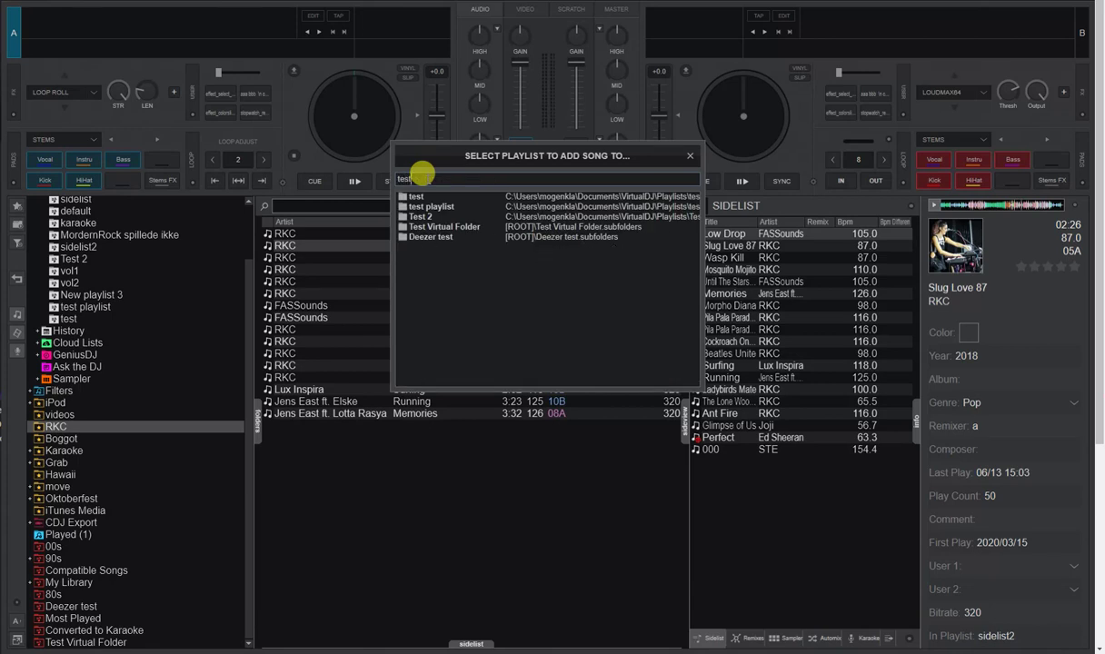
{"action": "left_click", "coordinate": [453, 208]}
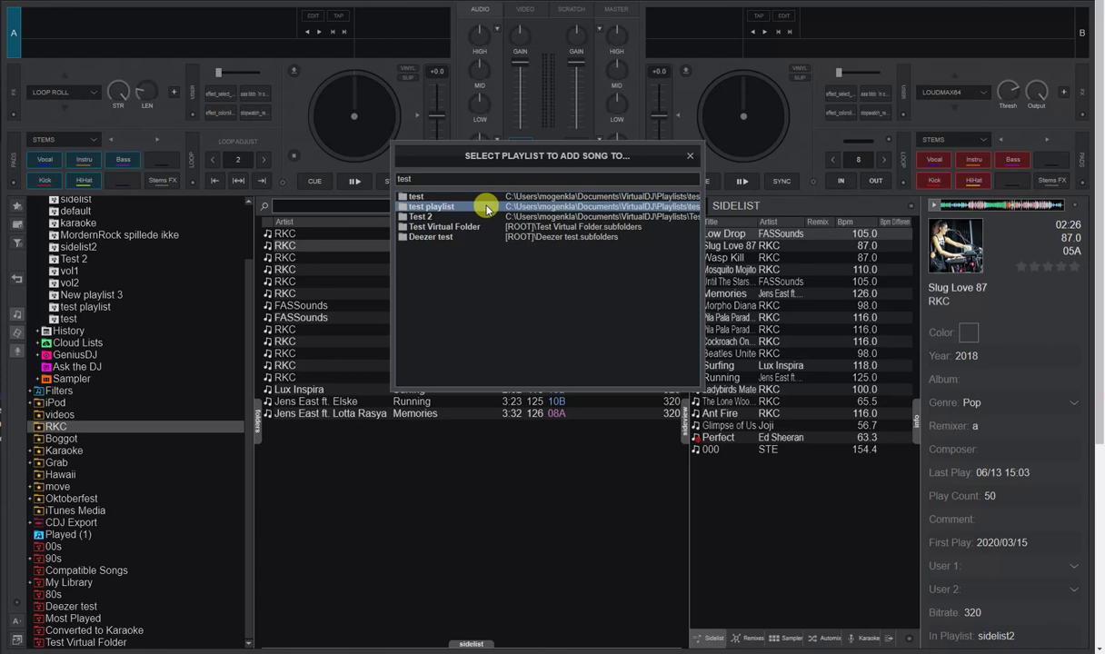
{"action": "double_click", "coordinate": [486, 209]}
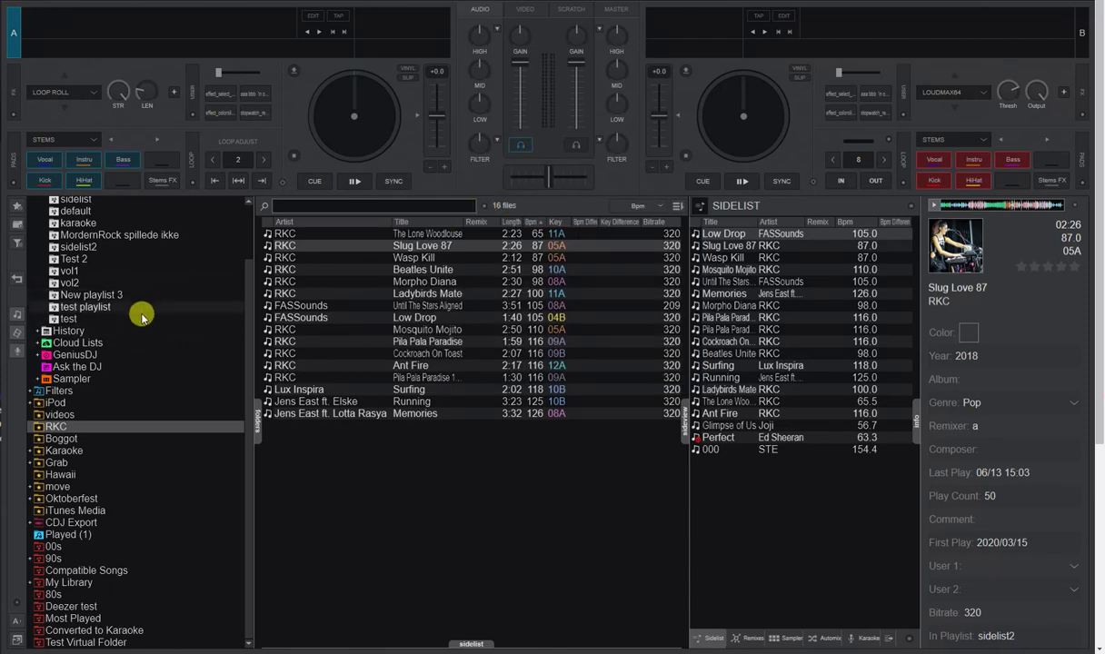
{"action": "left_click", "coordinate": [109, 306]}
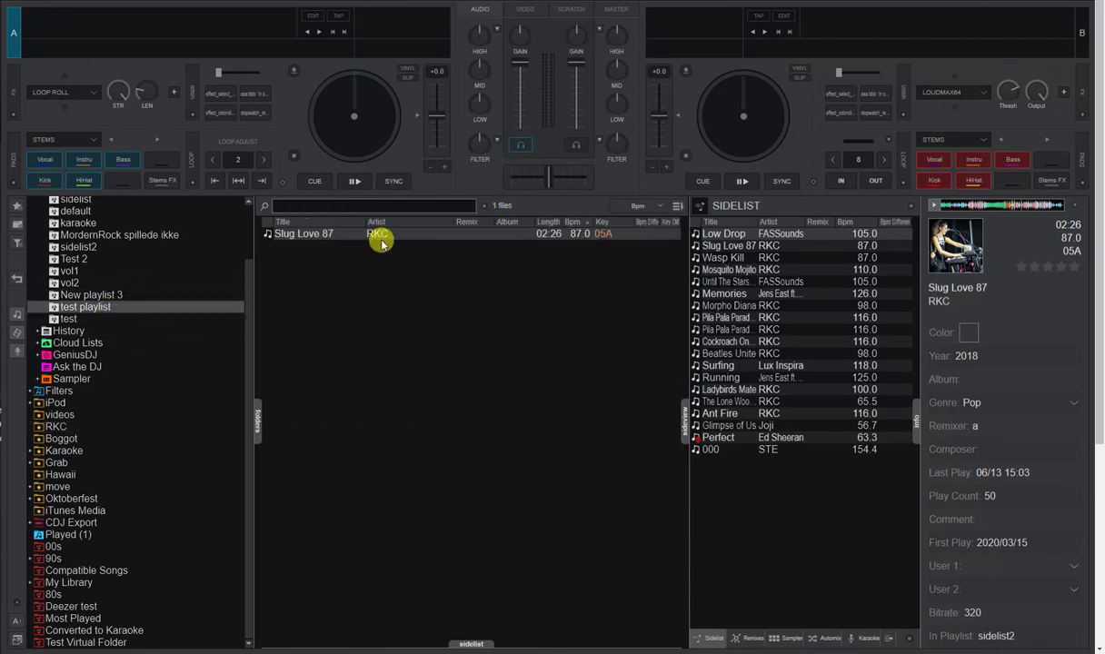
Add Slug Love 87 to Test Virtual Folder via a 'test' search, then open that folder.
{"action": "right_click", "coordinate": [957, 633]}
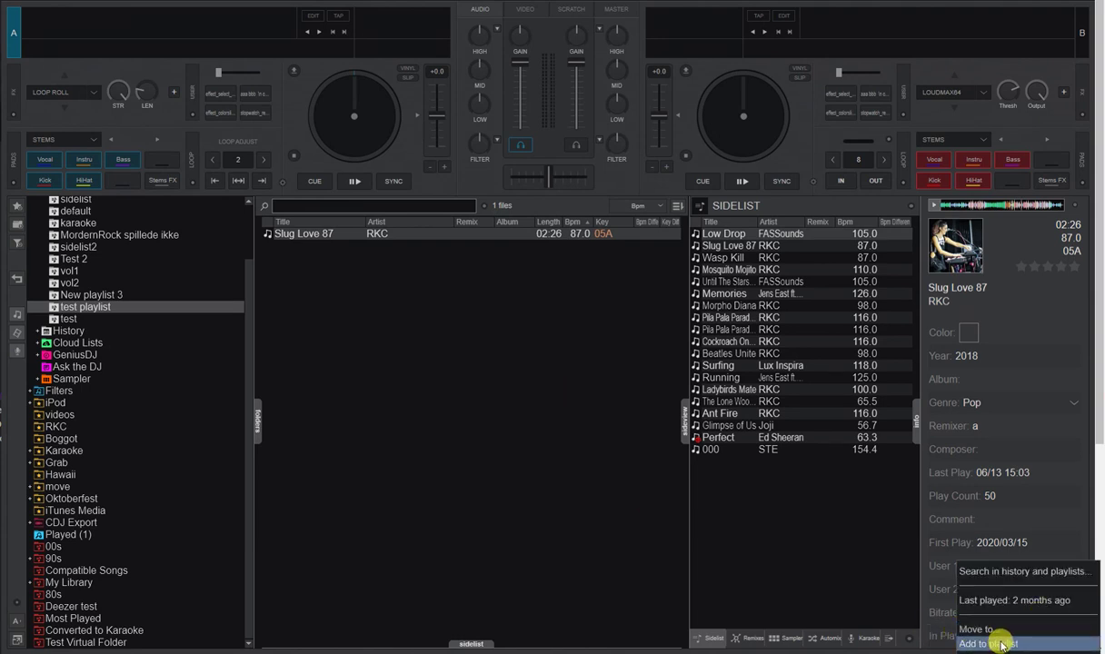
{"action": "left_click", "coordinate": [999, 643]}
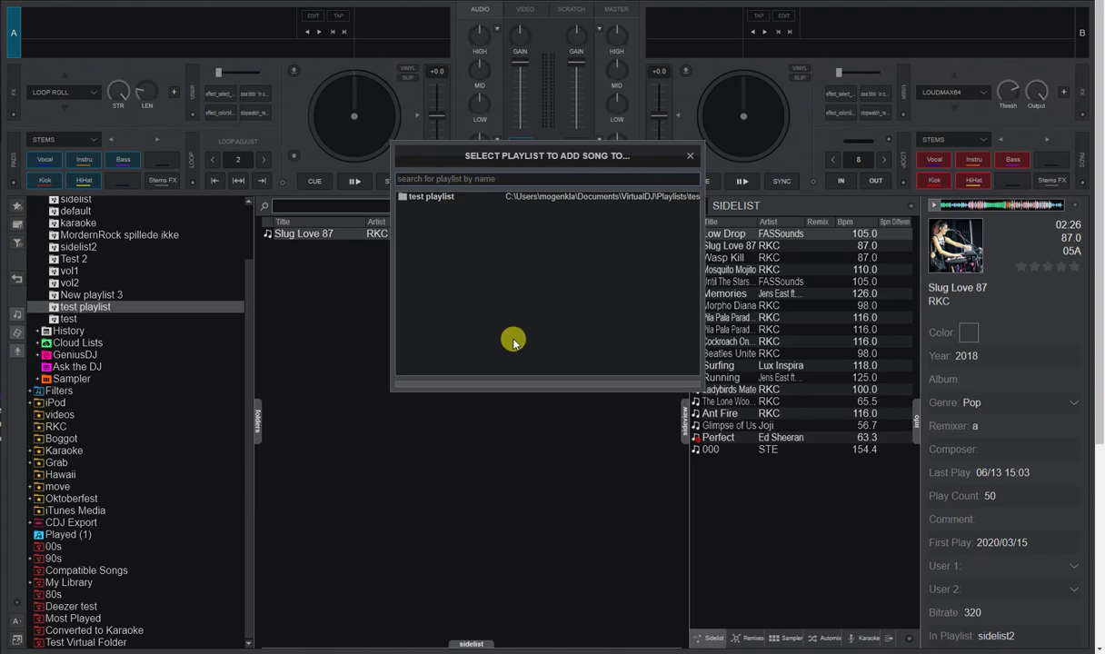
{"action": "type", "text": "test"}
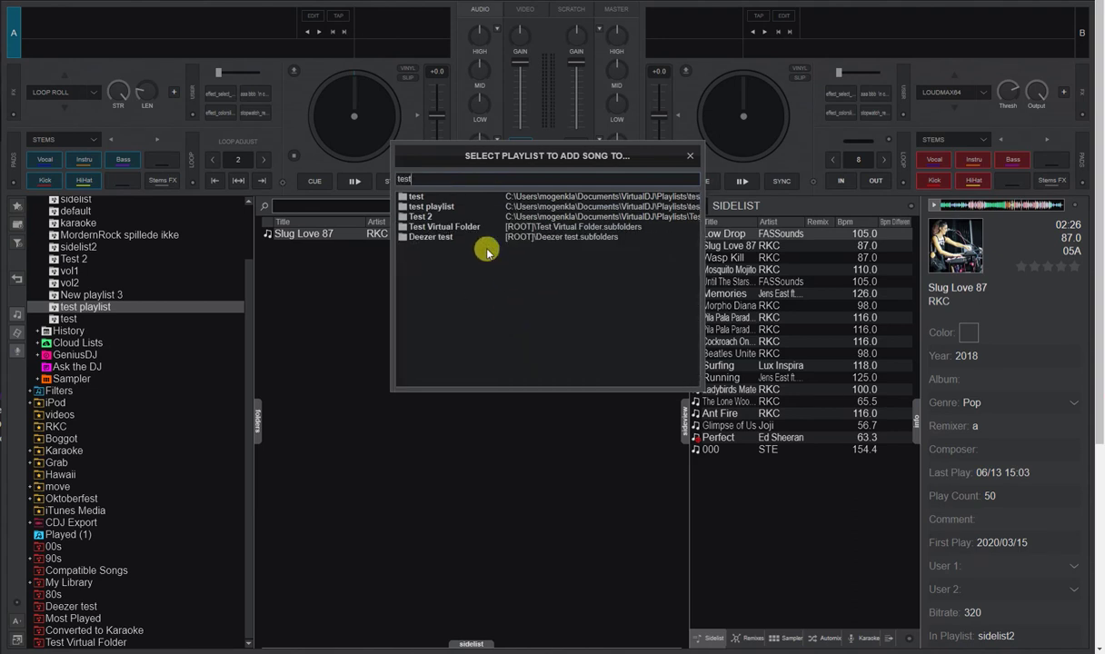
{"action": "left_click", "coordinate": [466, 228]}
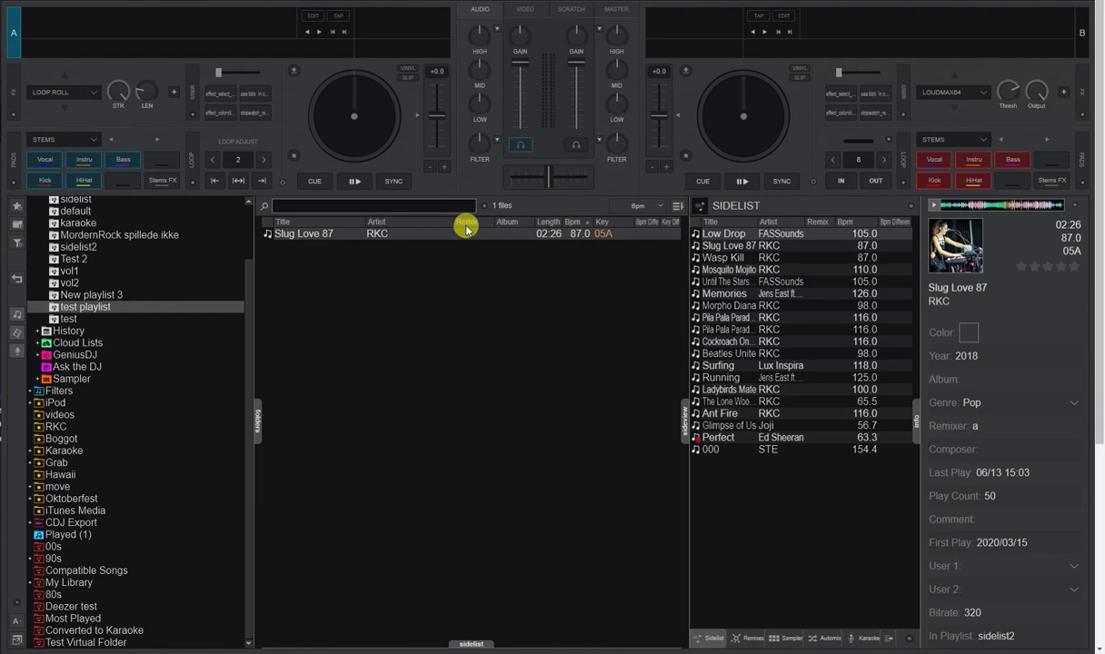
{"action": "left_click", "coordinate": [109, 642]}
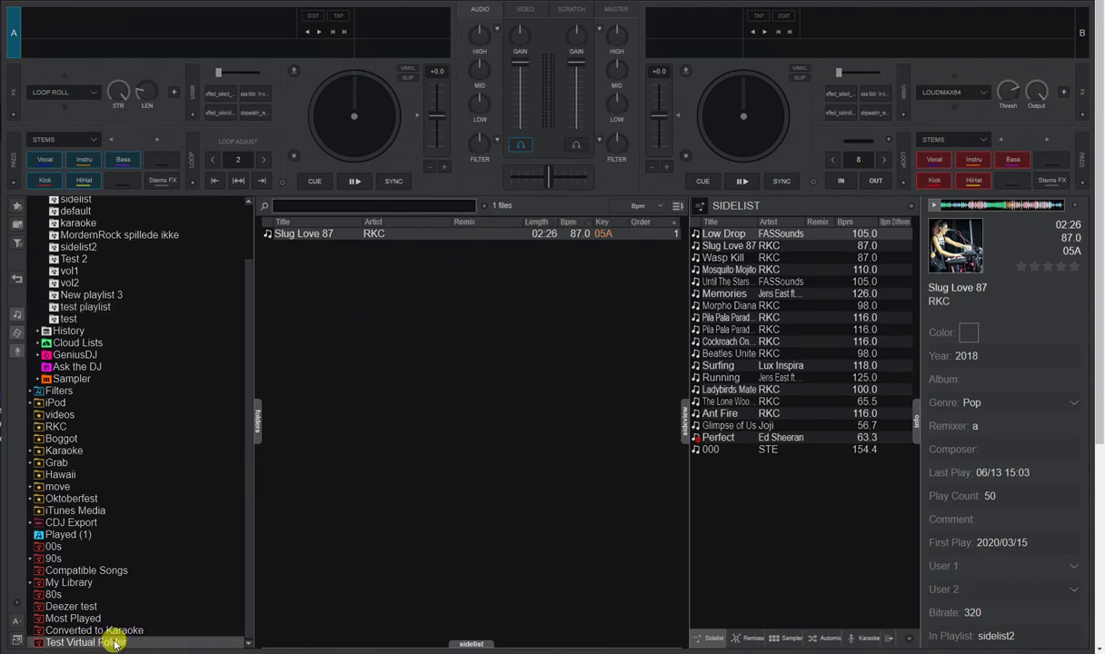
{"action": "left_click", "coordinate": [965, 636]}
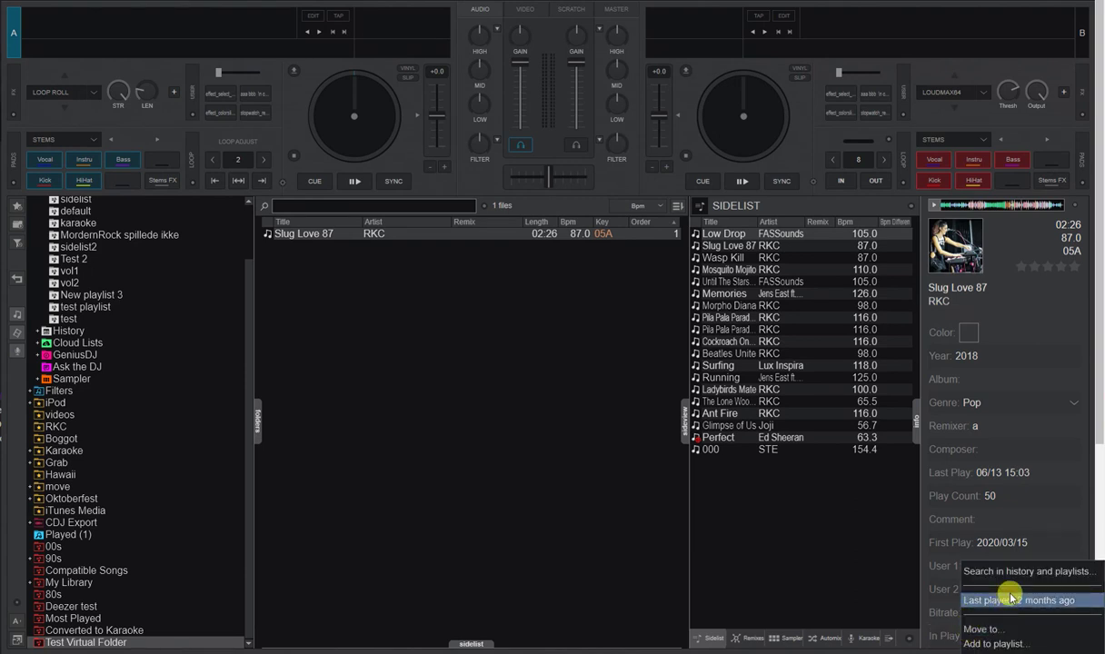
{"action": "left_click", "coordinate": [992, 644]}
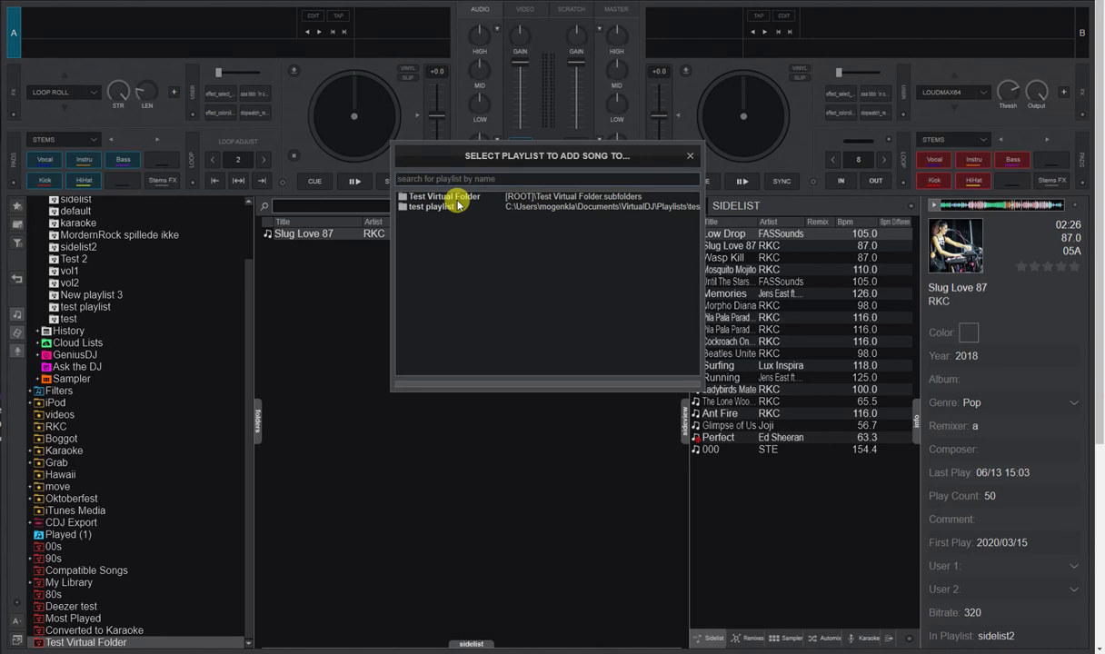
{"action": "left_click", "coordinate": [688, 160]}
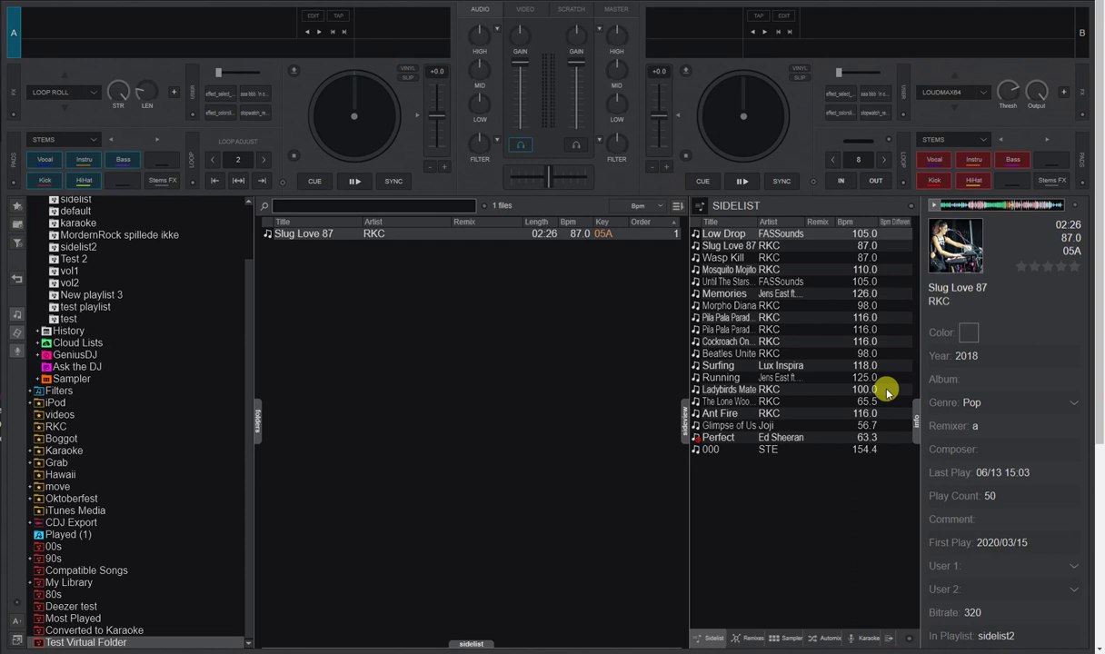
{"action": "left_click", "coordinate": [961, 628]}
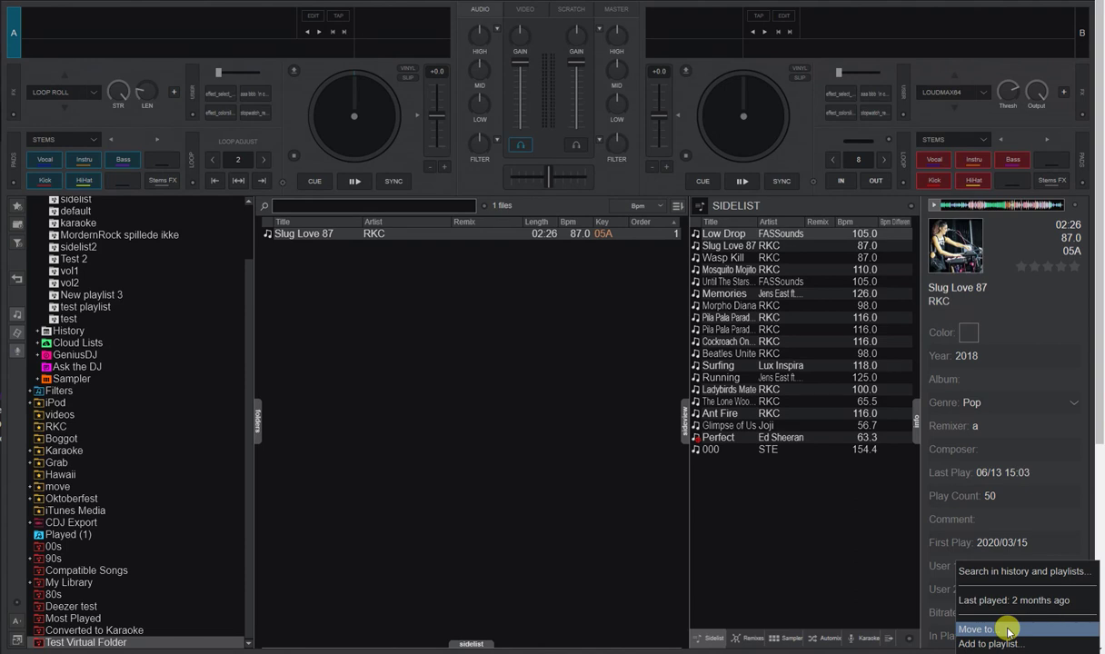
Open the RKC folder and view Wasp Kill's details in the Tag Editor, then close it.
{"action": "left_click", "coordinate": [57, 426]}
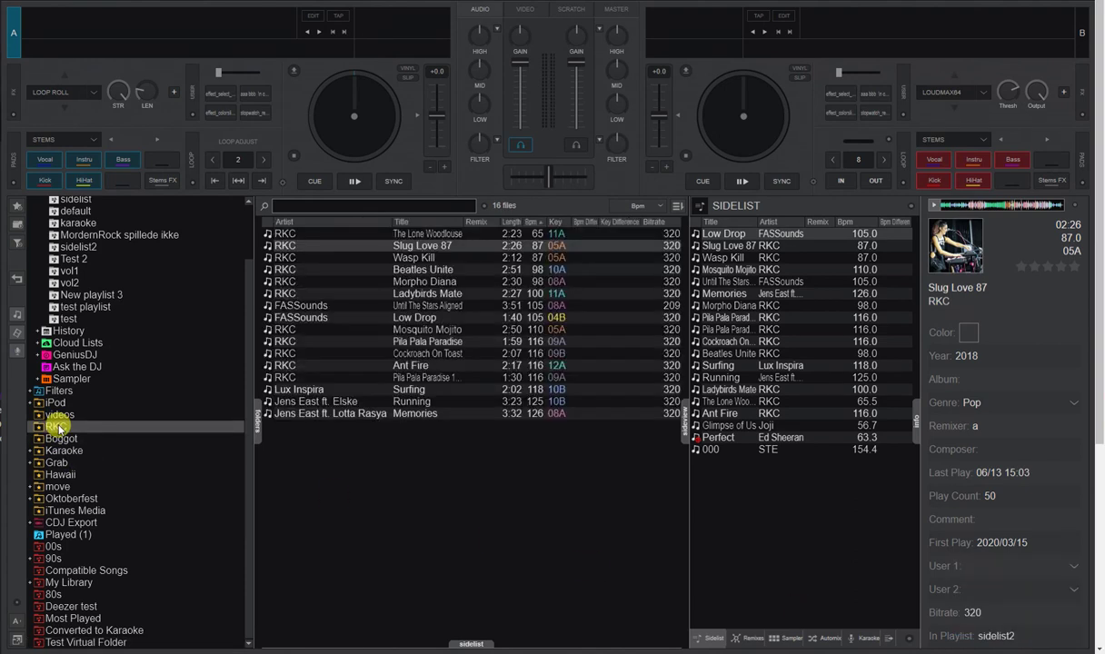
{"action": "left_click", "coordinate": [388, 258]}
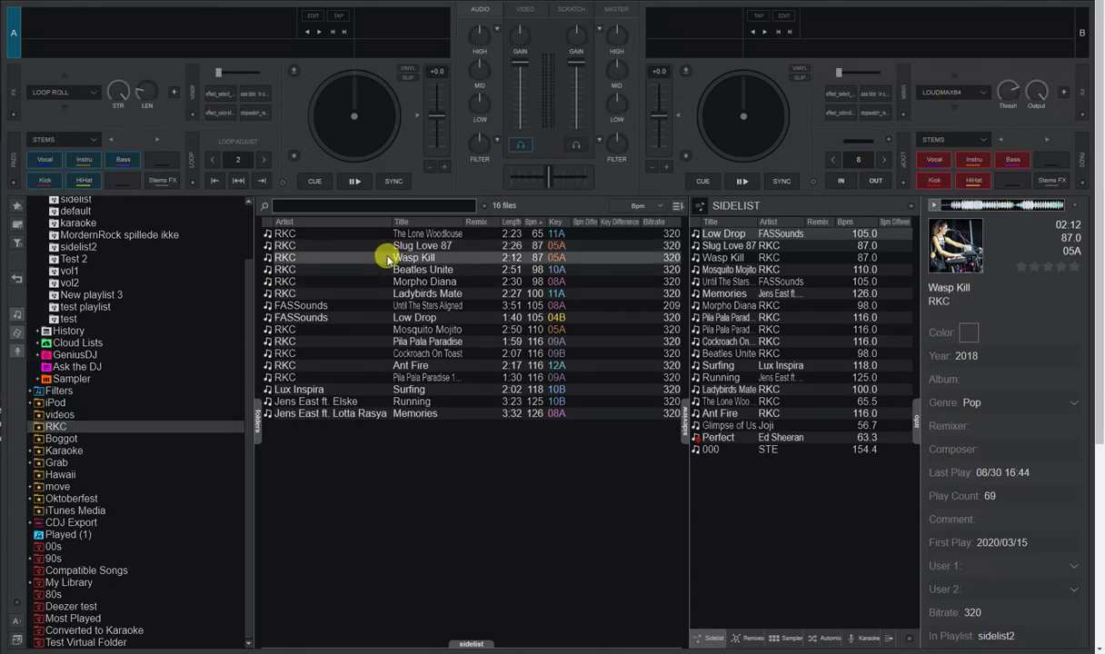
{"action": "right_click", "coordinate": [388, 259]}
{"action": "mouse_move", "coordinate": [434, 266]}
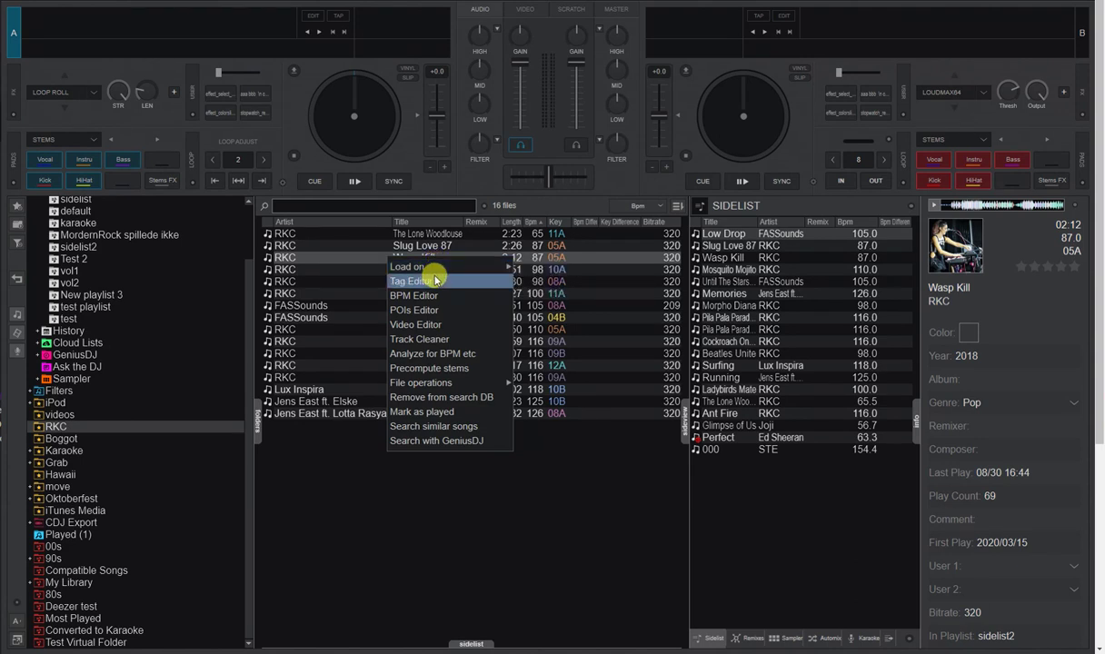
{"action": "left_click", "coordinate": [430, 281]}
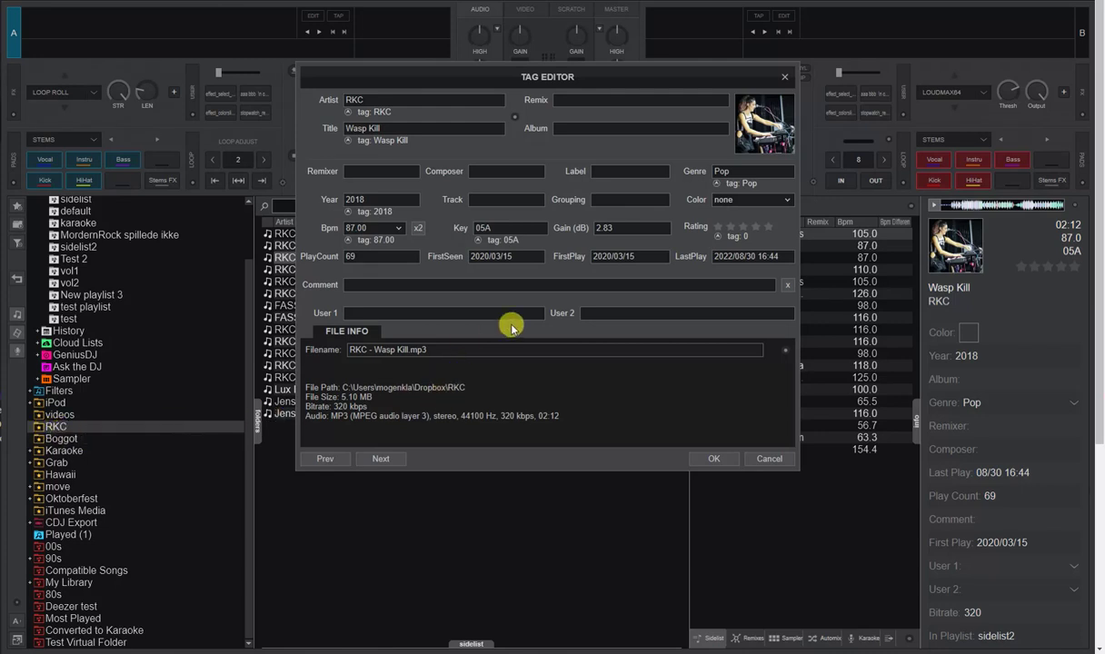
{"action": "left_click", "coordinate": [784, 79]}
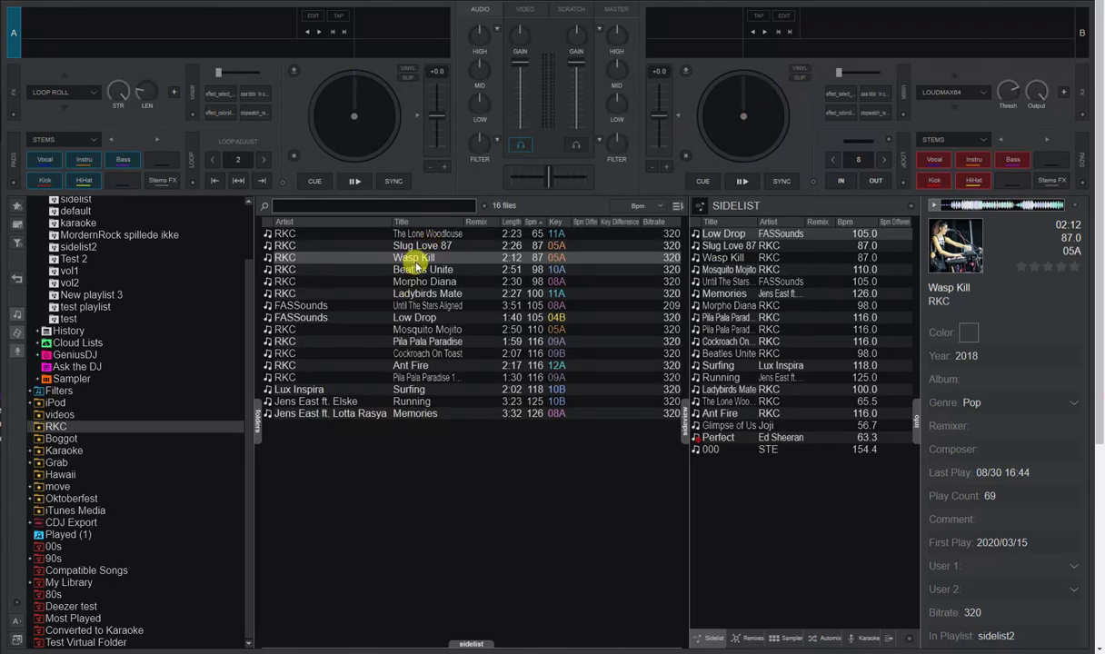
Move Wasp Kill into the Boggot folder, found by searching 'bog'.
{"action": "right_click", "coordinate": [956, 636]}
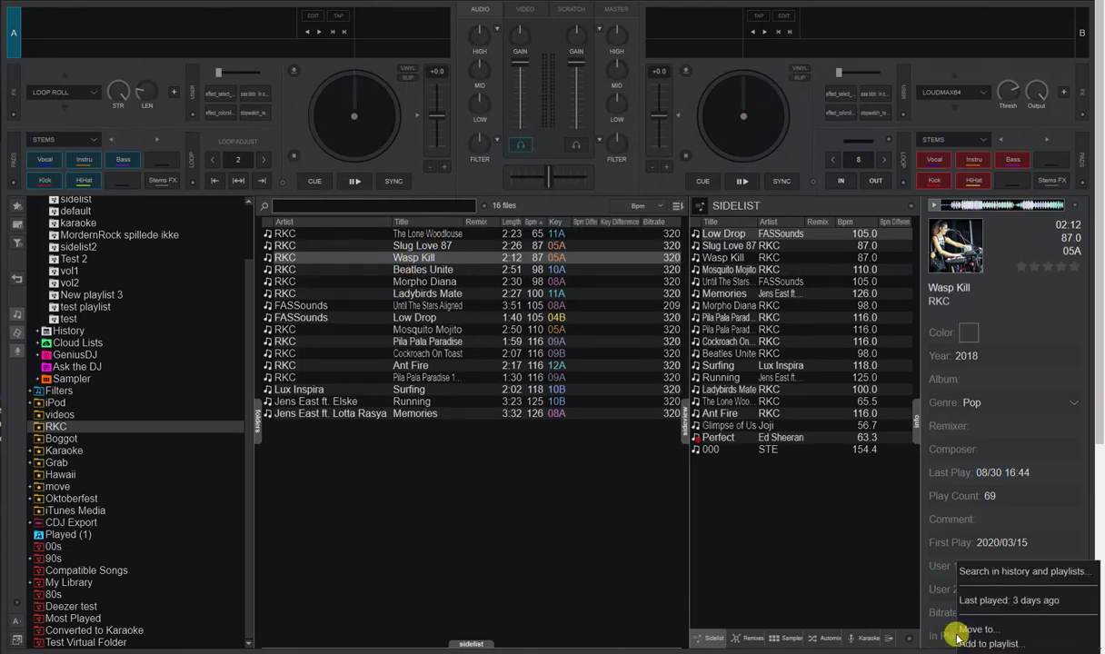
{"action": "left_click", "coordinate": [970, 629]}
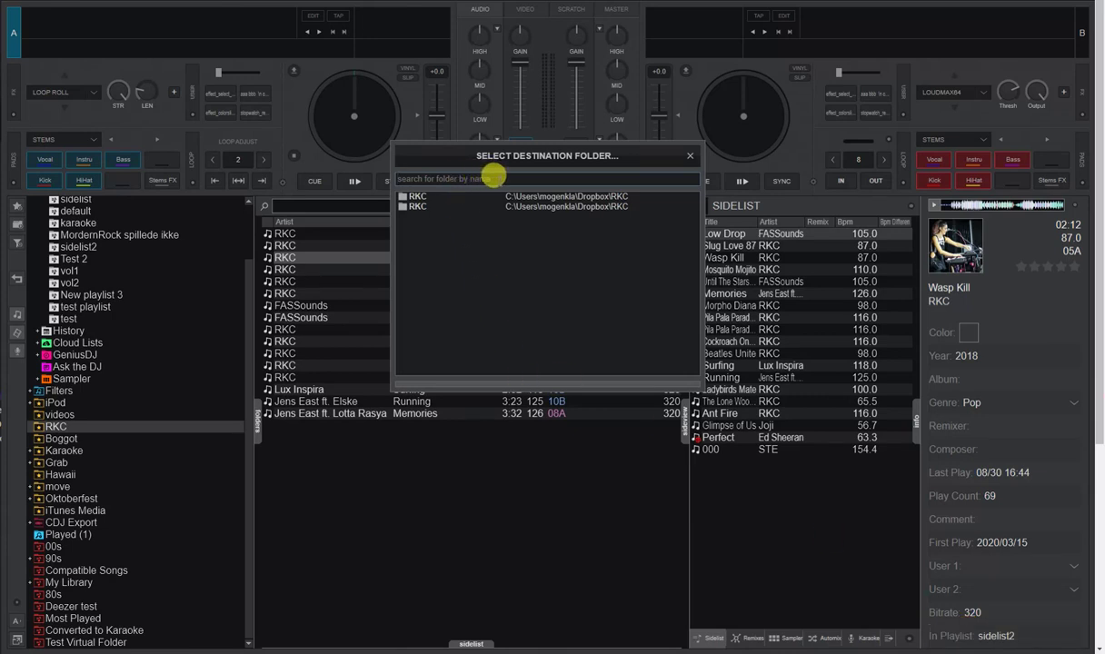
{"action": "type", "text": "boggo"}
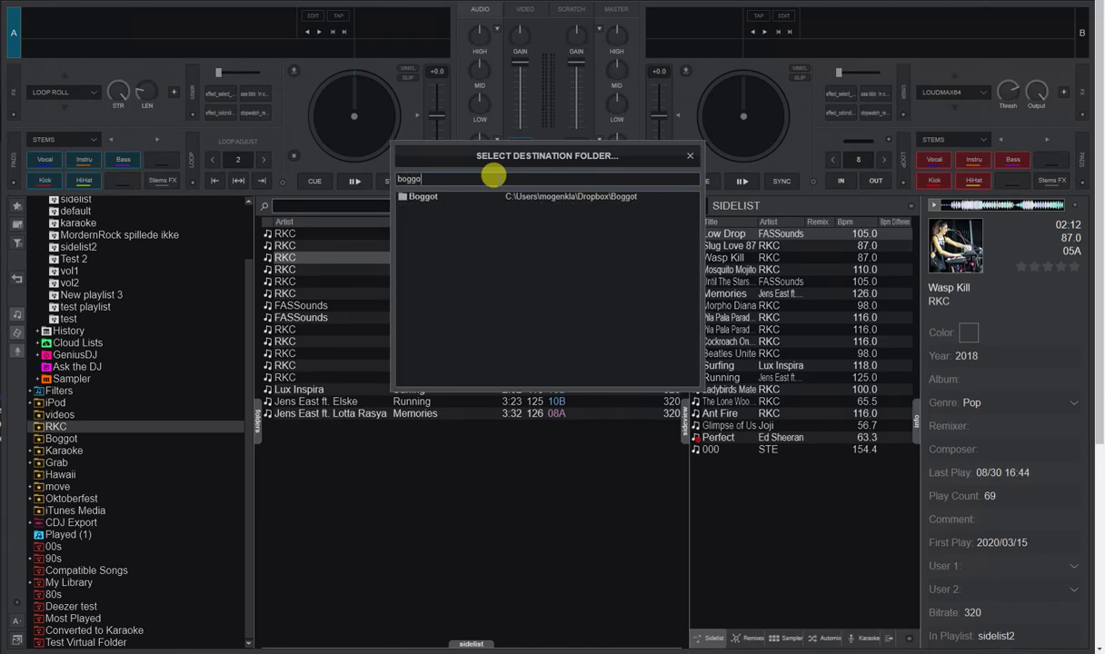
{"action": "left_click", "coordinate": [435, 196]}
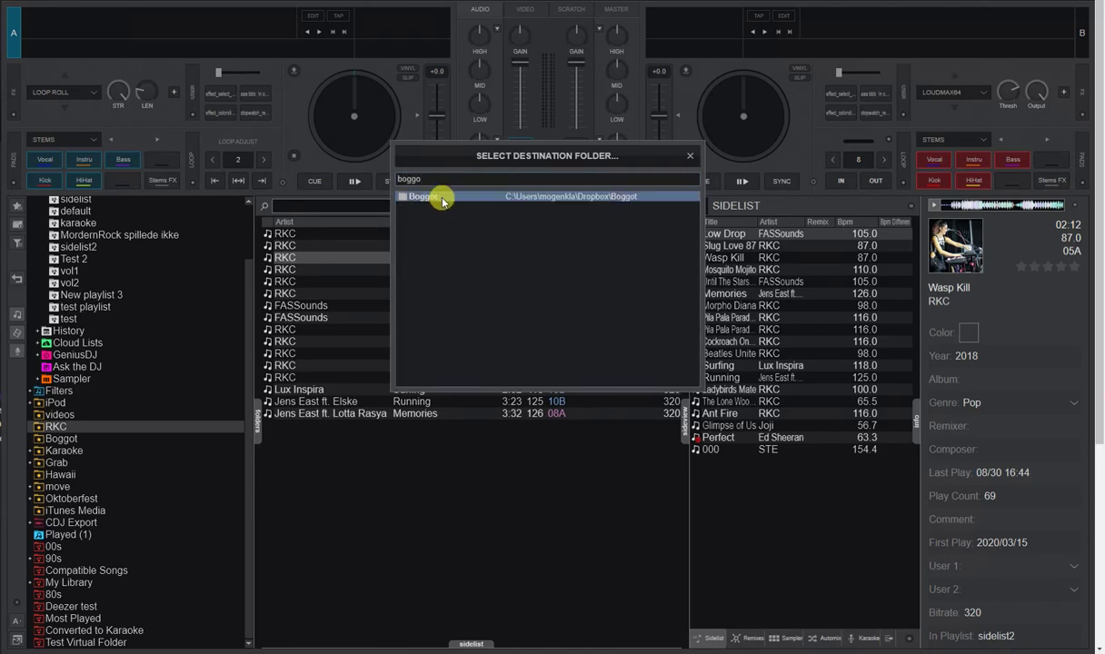
{"action": "double_click", "coordinate": [437, 196]}
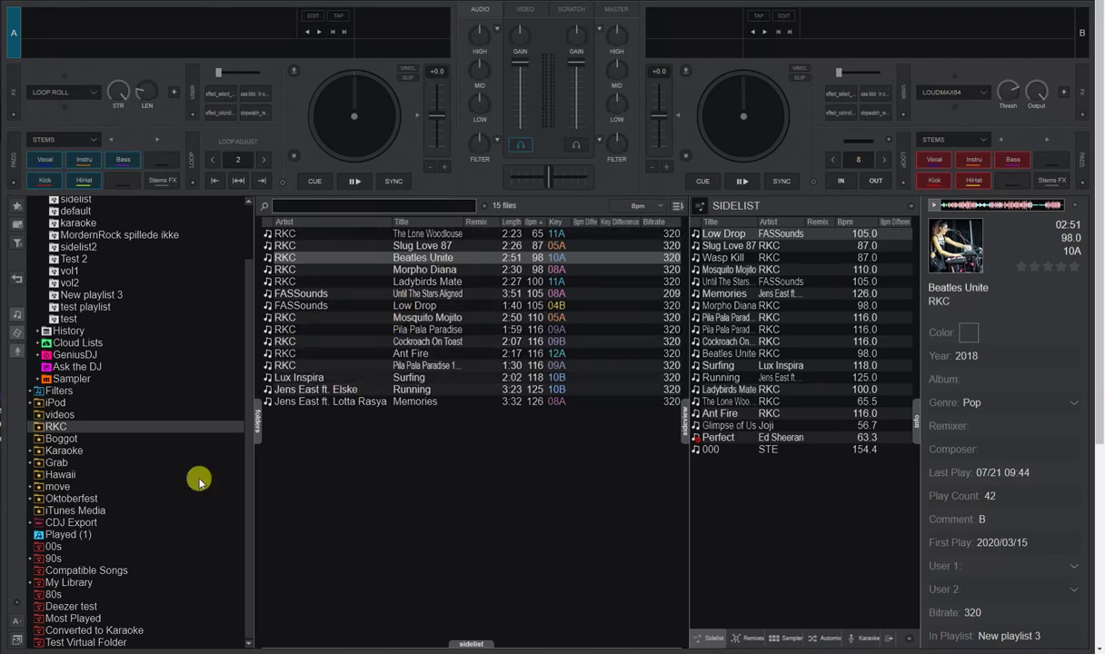
Open Boggot, check Wasp Kill's tag details showing its Boggot path, and open its In Playlist options.
{"action": "left_click", "coordinate": [64, 441]}
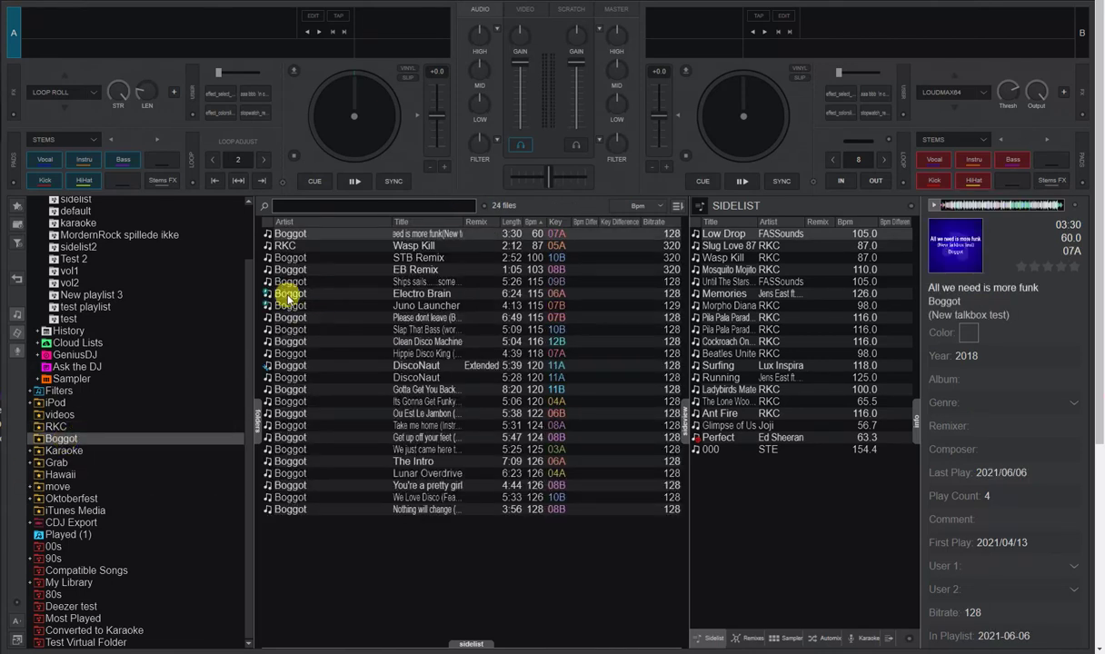
{"action": "left_click", "coordinate": [290, 247]}
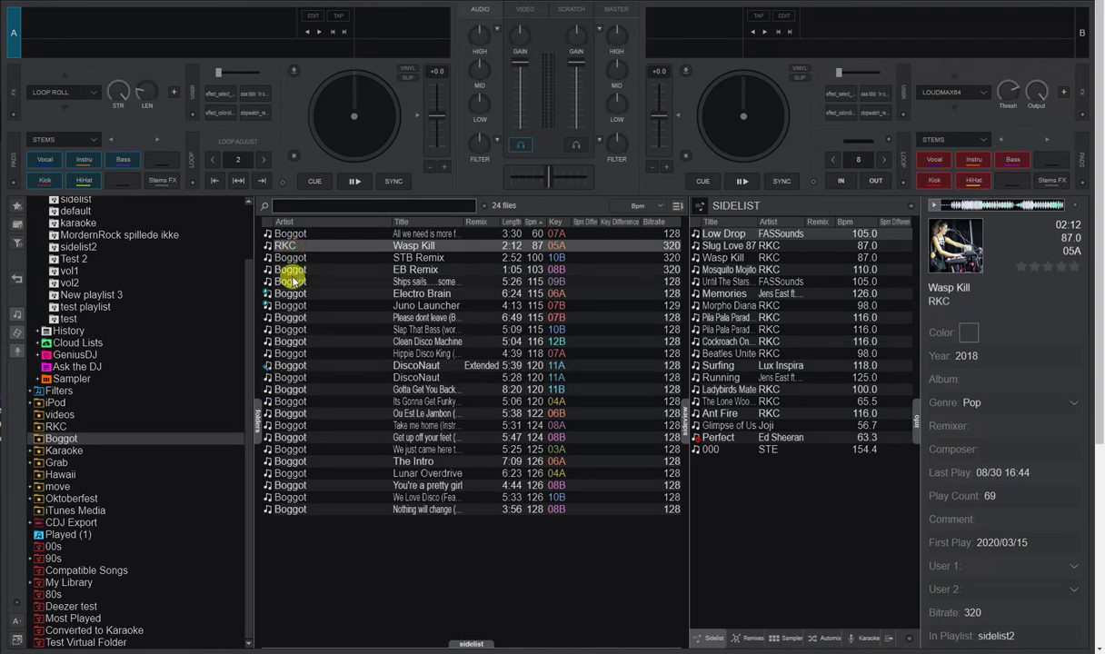
{"action": "right_click", "coordinate": [291, 246]}
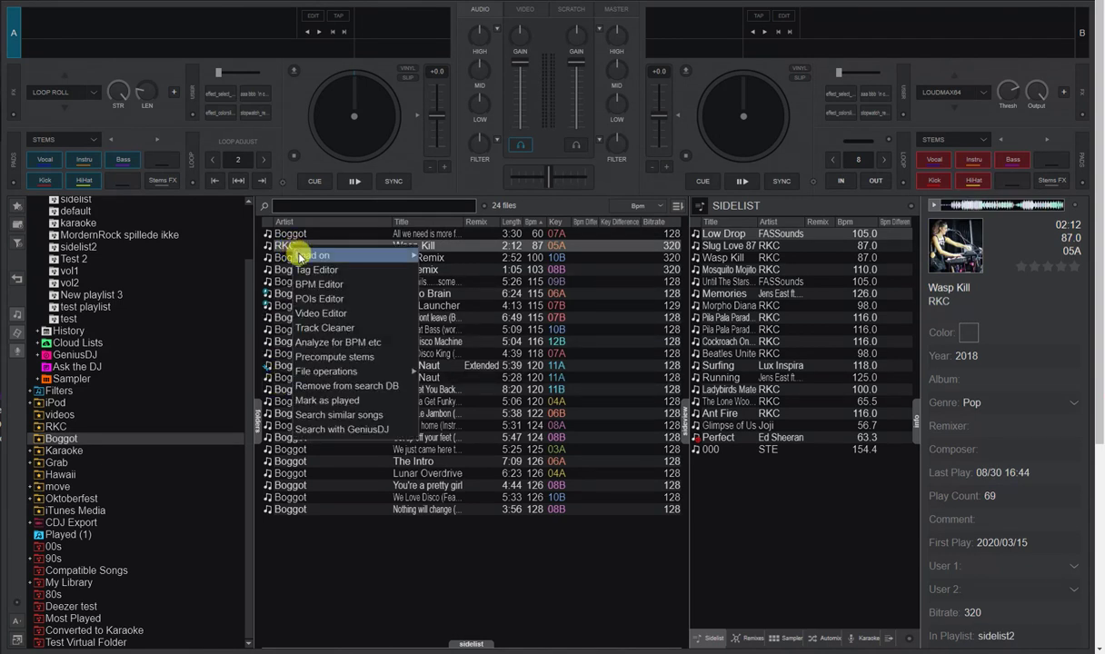
{"action": "left_click", "coordinate": [312, 268]}
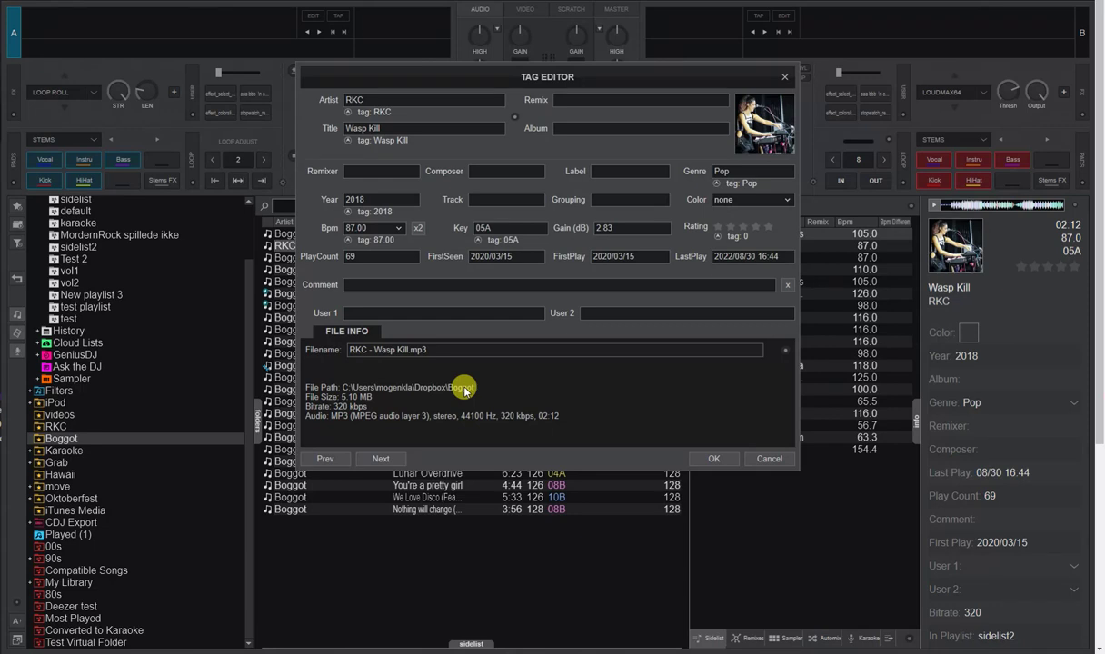
{"action": "left_click", "coordinate": [956, 641]}
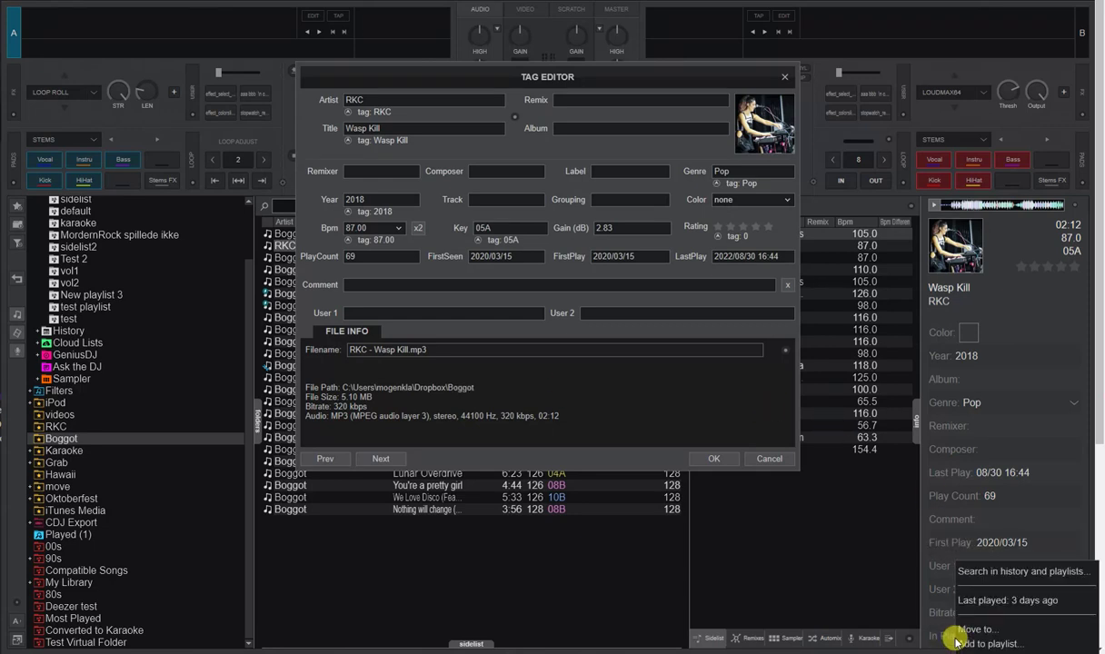